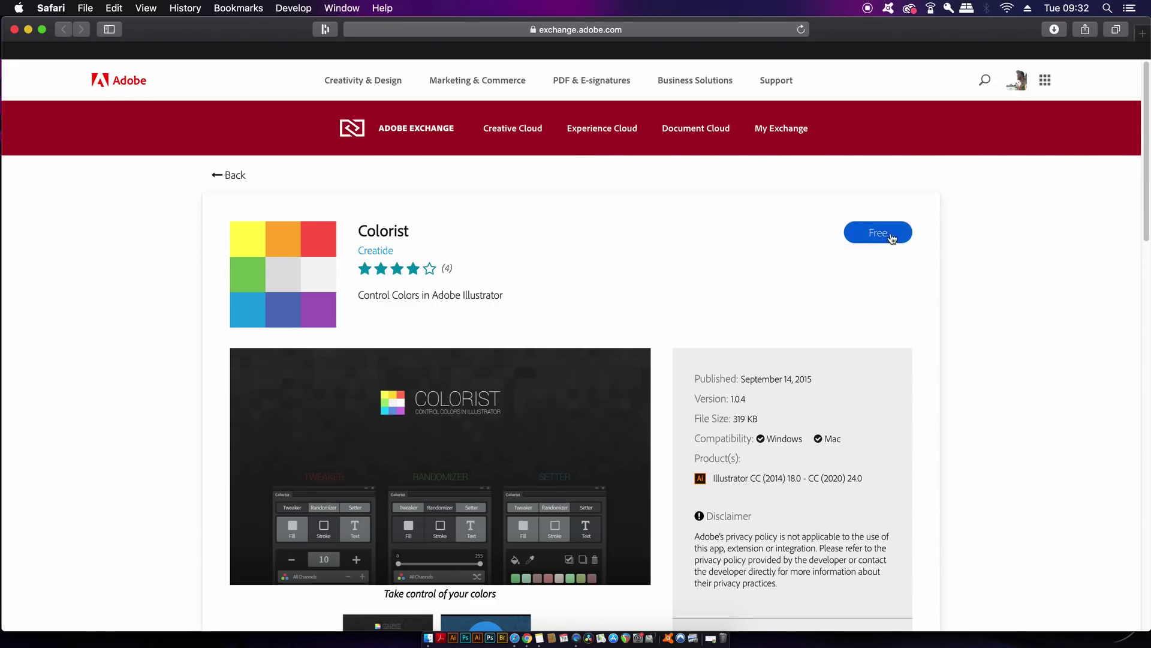
Check the Where To Find It details and acquire the free Colorist extension from Adobe Exchange
drag(1145, 188, 1149, 299)
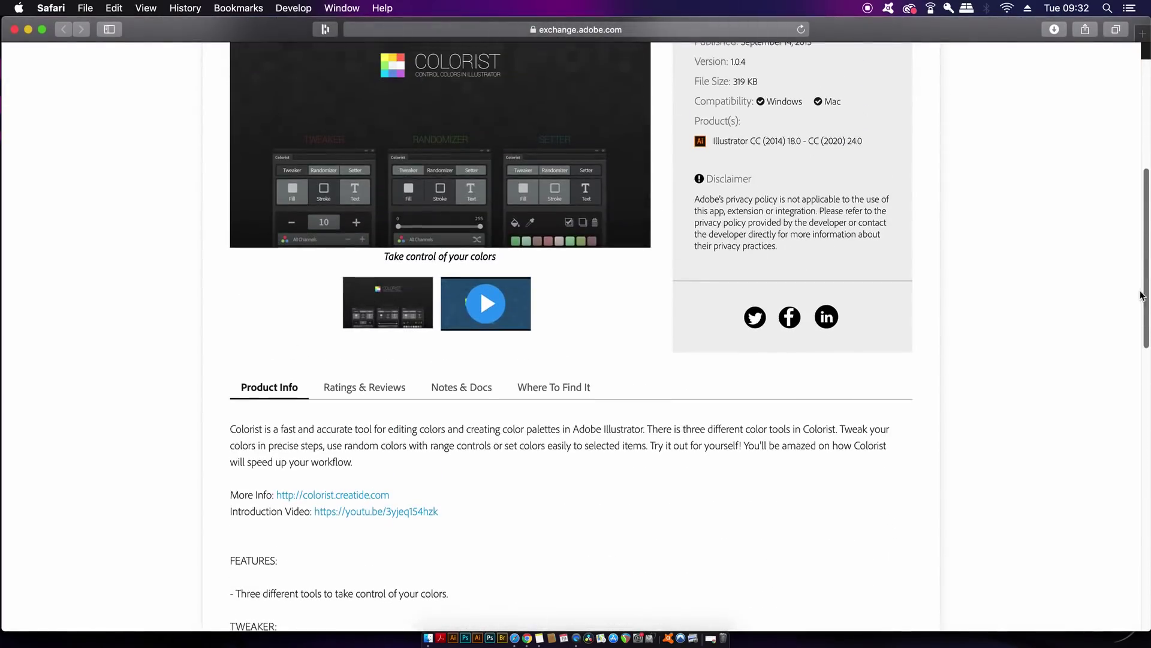
click(574, 394)
scroll(446, 358, down, 4)
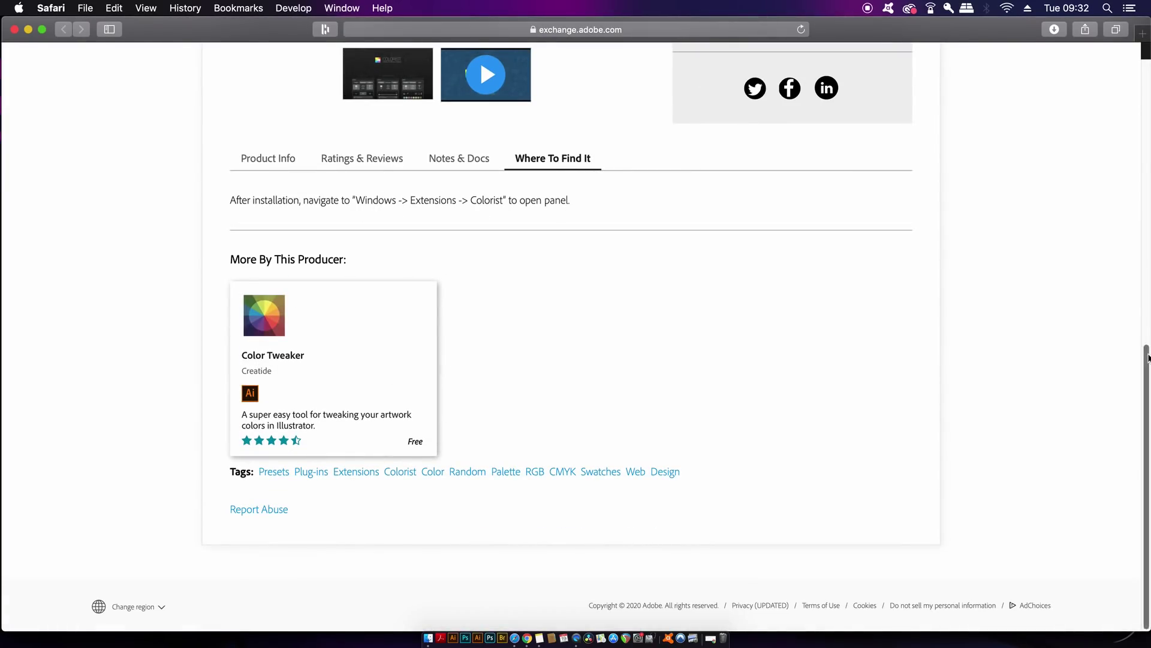
scroll(1087, 273, up, 15)
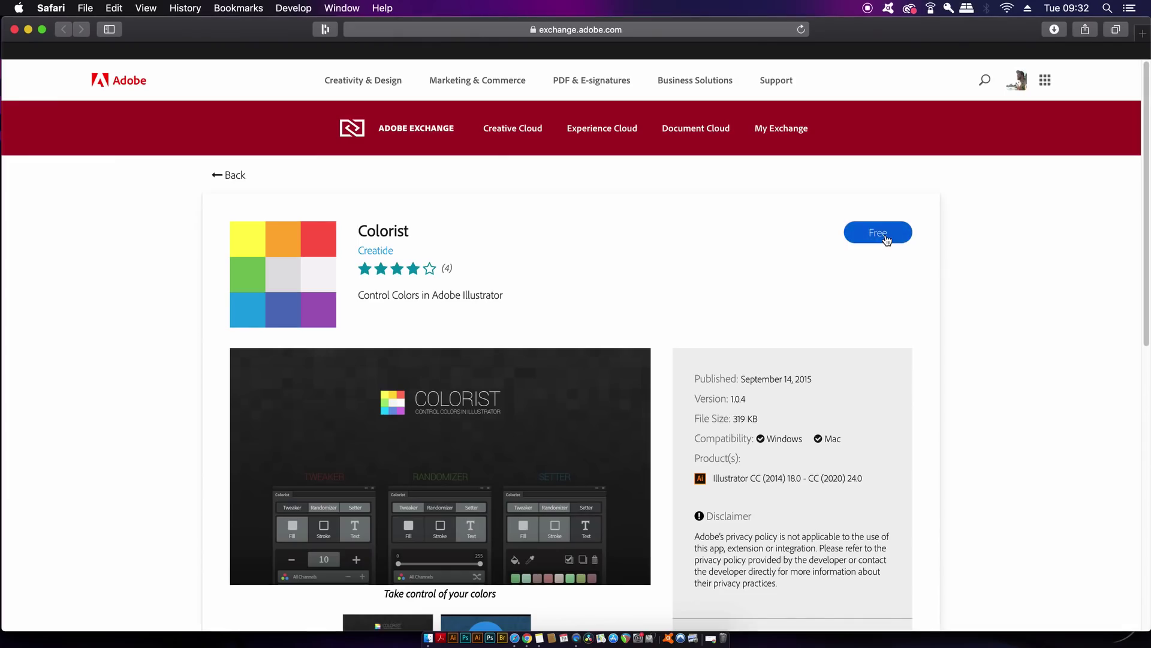
click(879, 233)
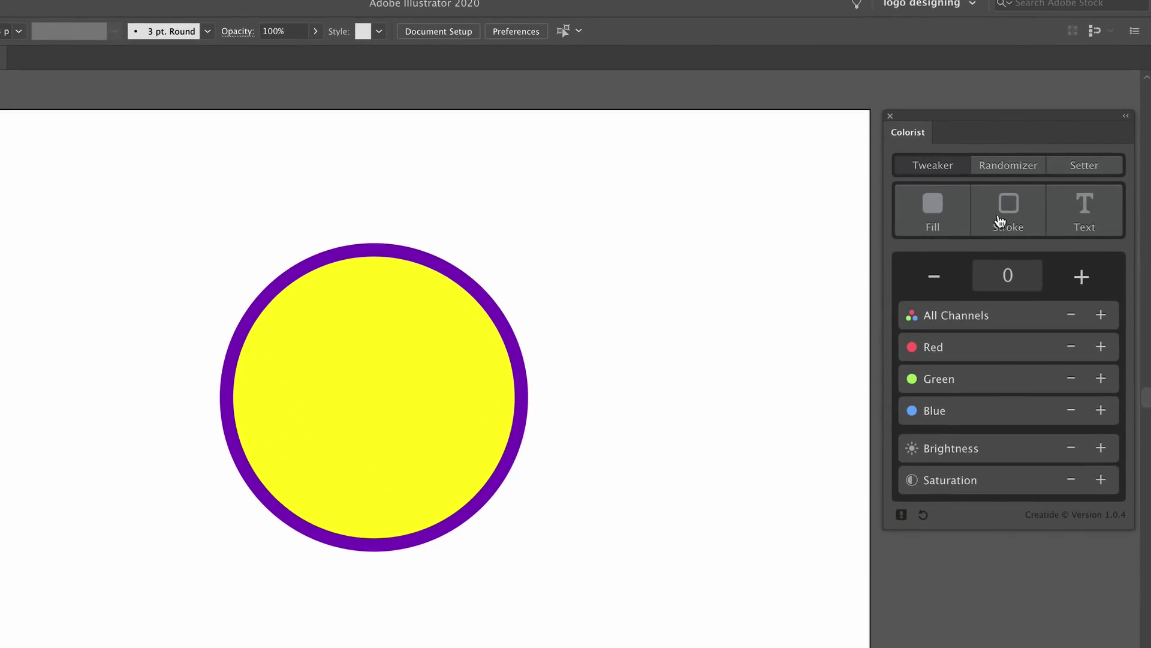
Preview Randomizer and Setter, then set the Tweaker to Fill and select the yellow circle
click(1005, 174)
click(1080, 170)
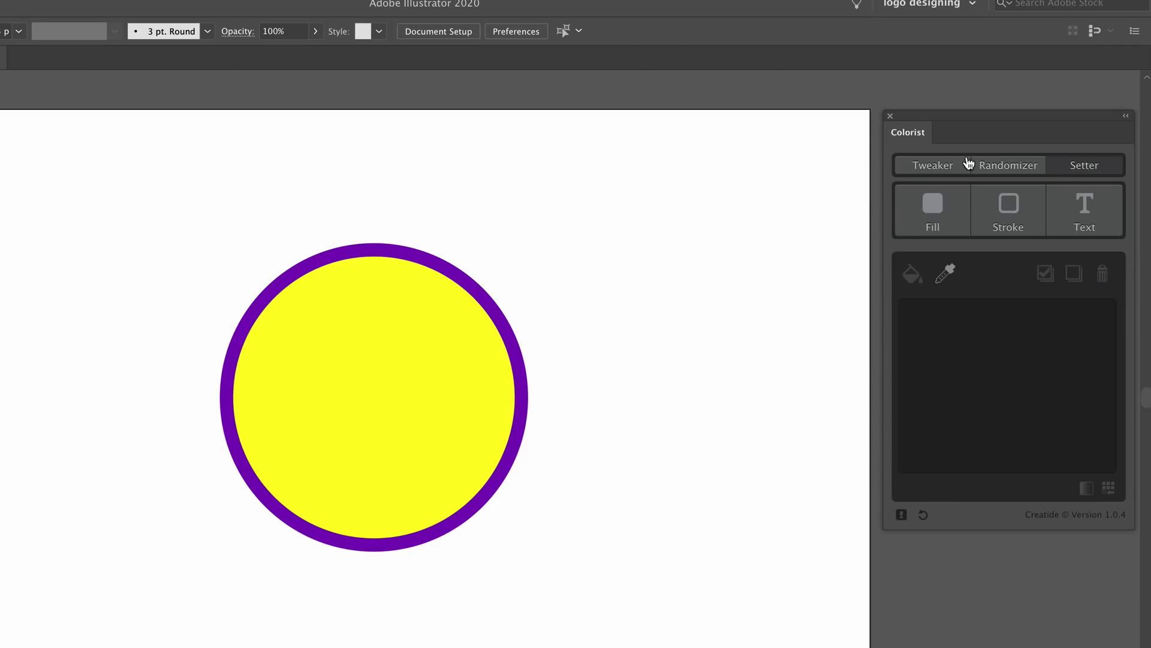
click(943, 169)
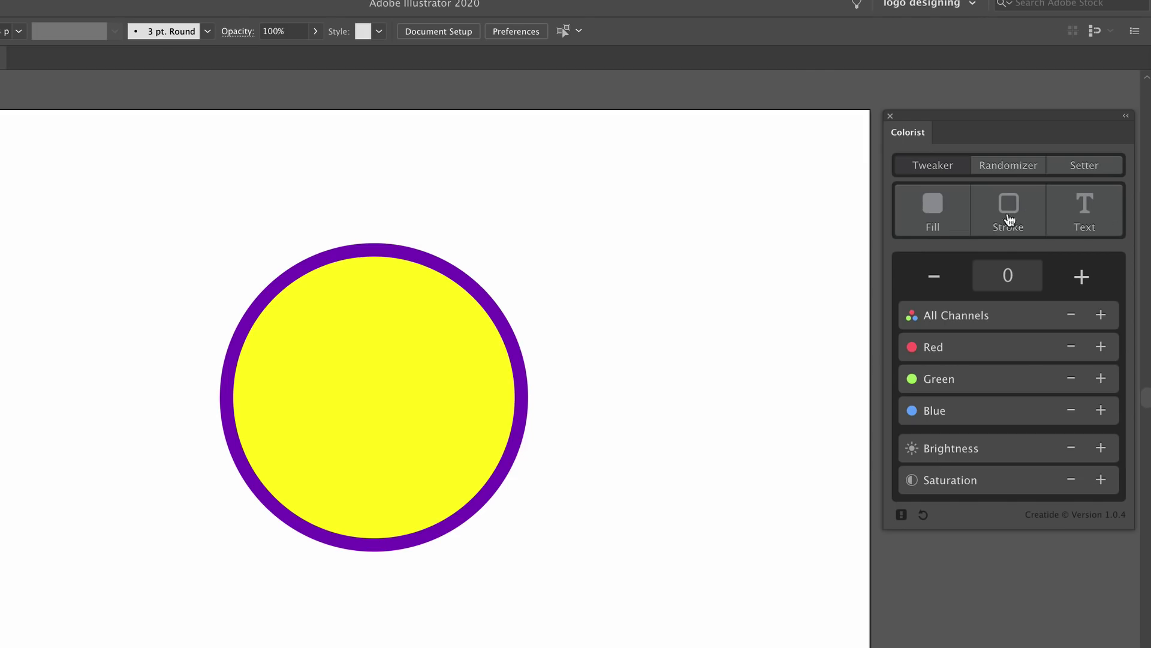
click(939, 225)
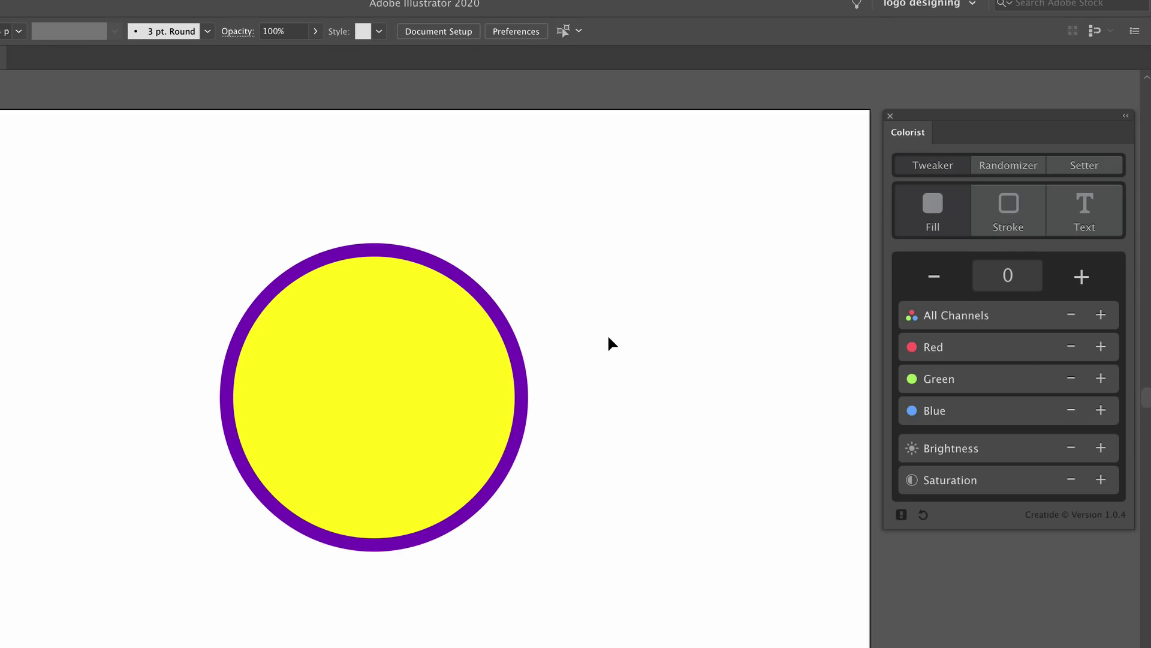
click(362, 437)
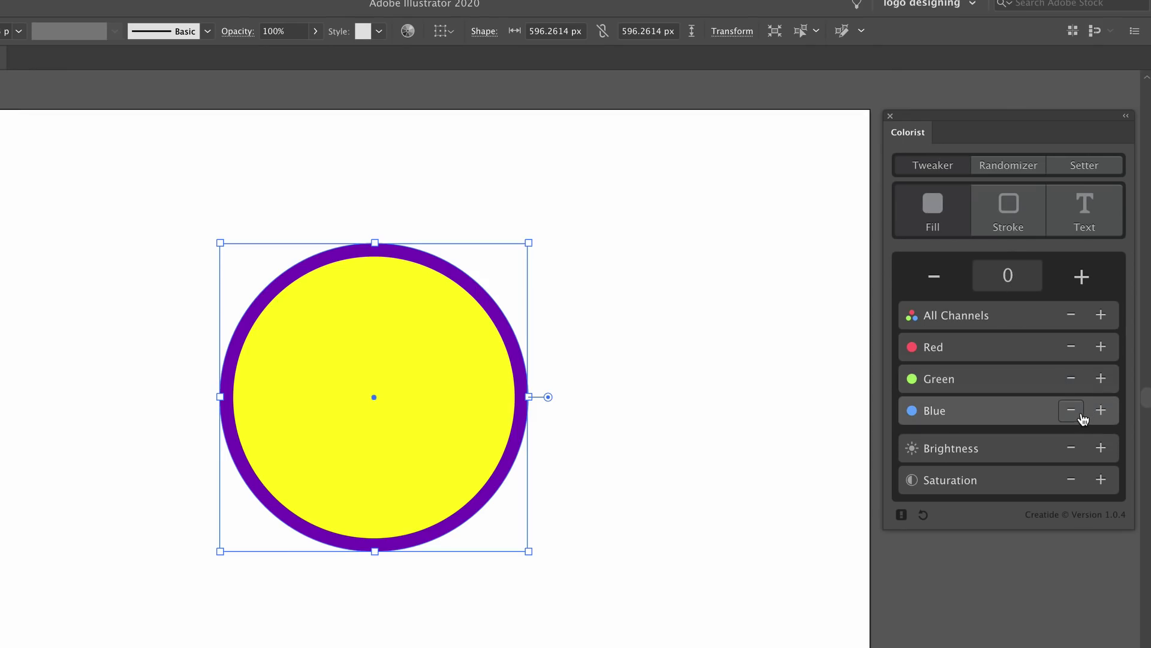
Set the tweak step to 20 and nudge the circle's blue and green channels, returning to yellow
click(1102, 412)
click(1102, 411)
click(1028, 279)
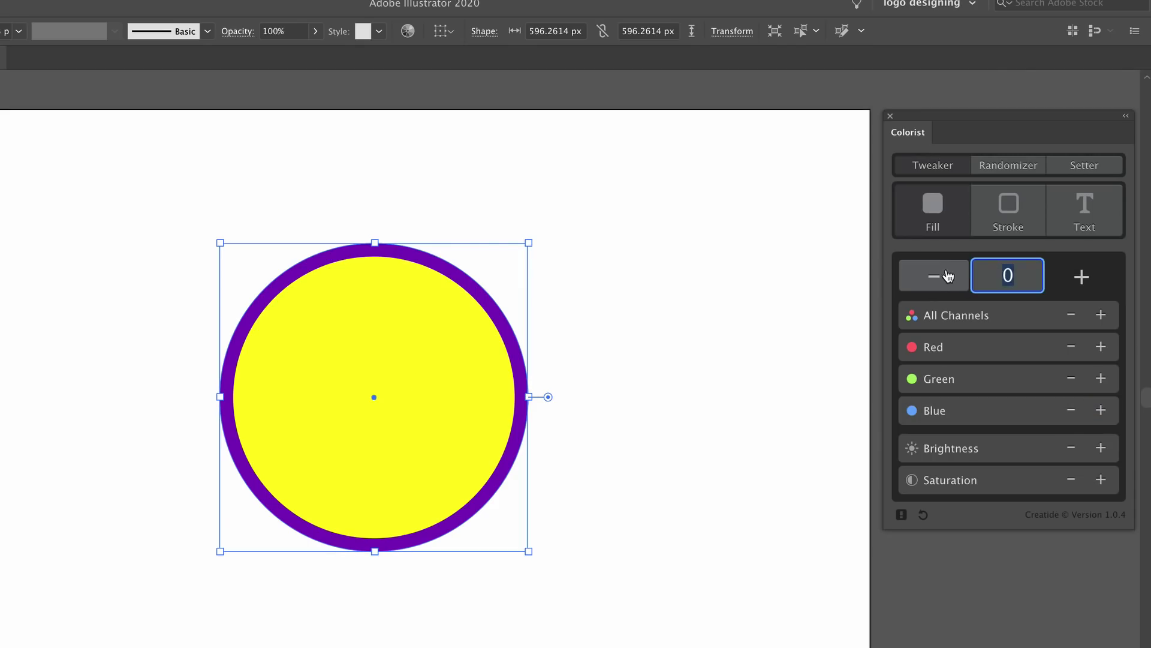
text(20)
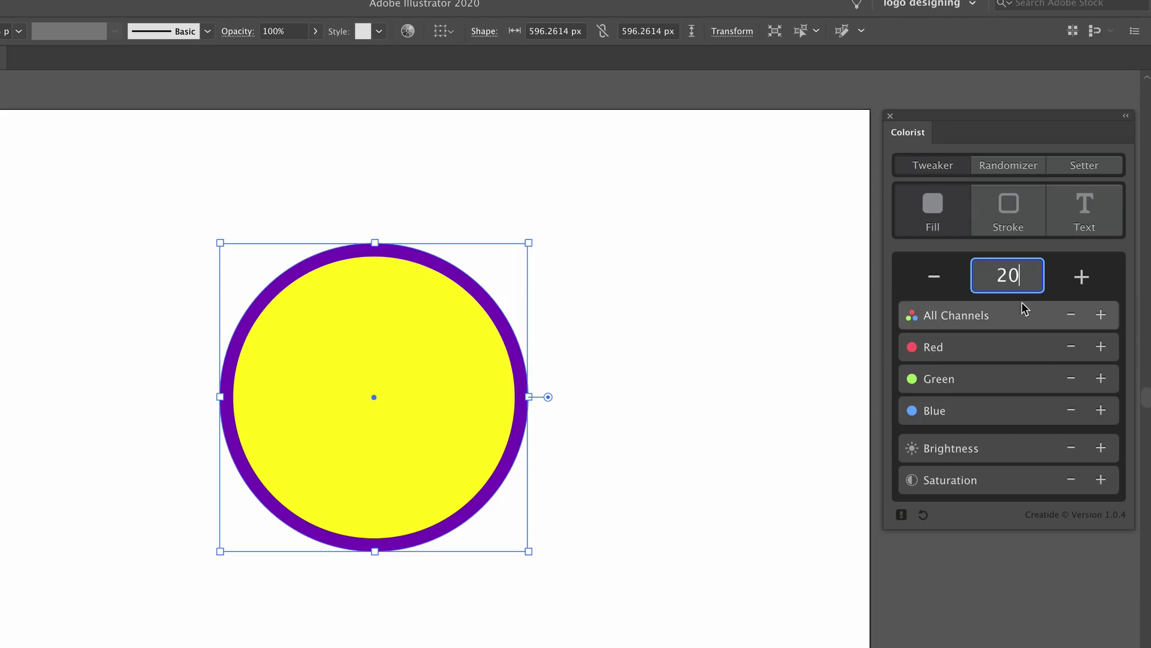
click(1101, 411)
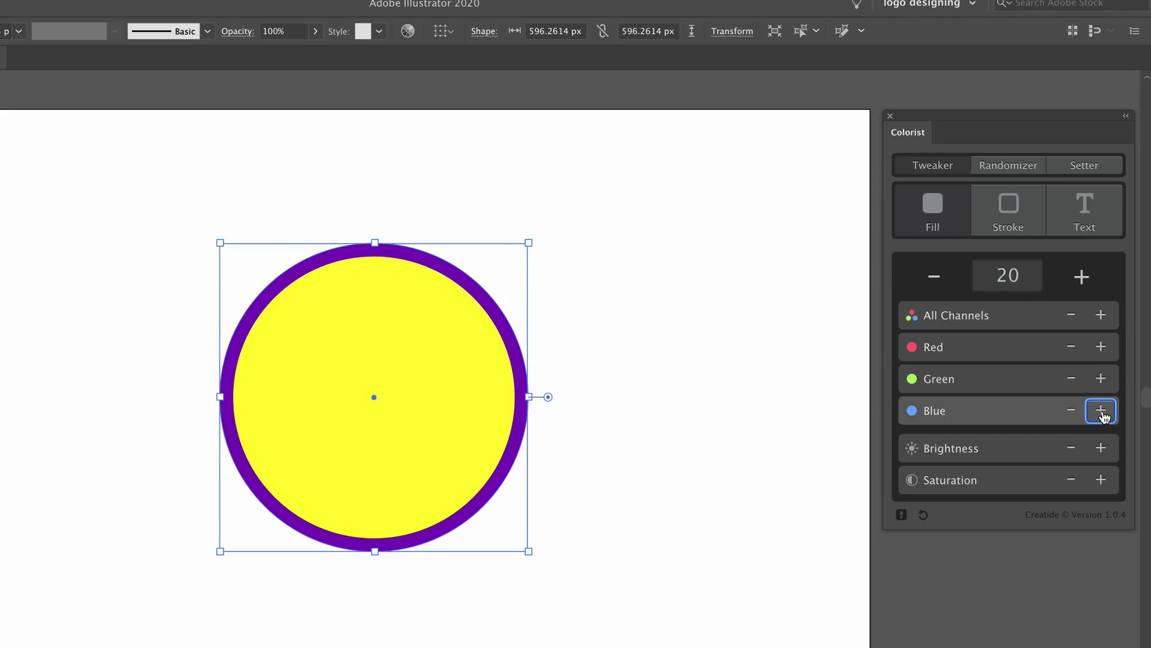
click(1071, 411)
click(1078, 381)
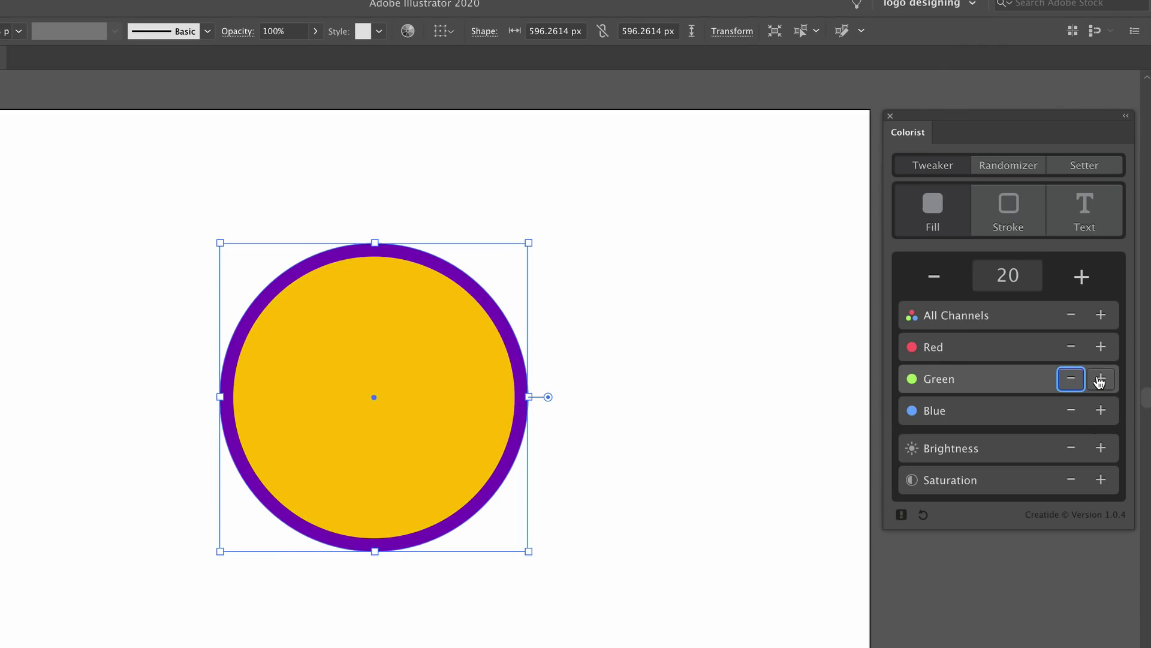
click(1100, 381)
click(1101, 382)
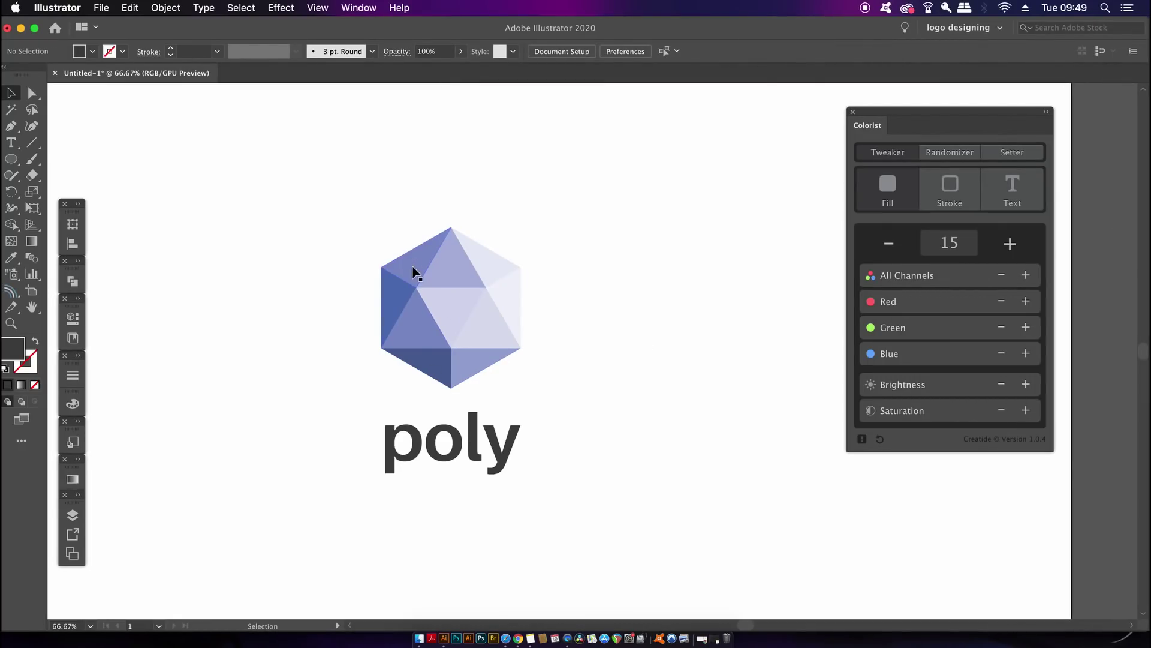
Undo an accidental facet move, select all hexagon facets and lower the tweak step to 8
drag(411, 270, 377, 199)
key(cmd+z)
drag(315, 168, 627, 391)
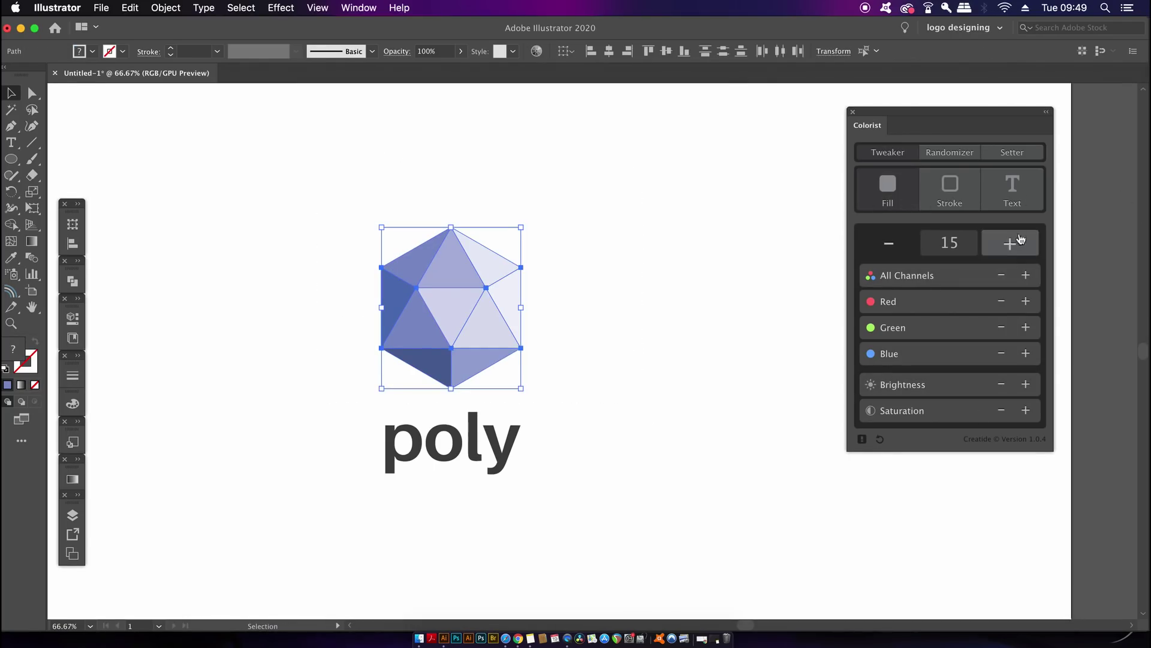
double_click(905, 247)
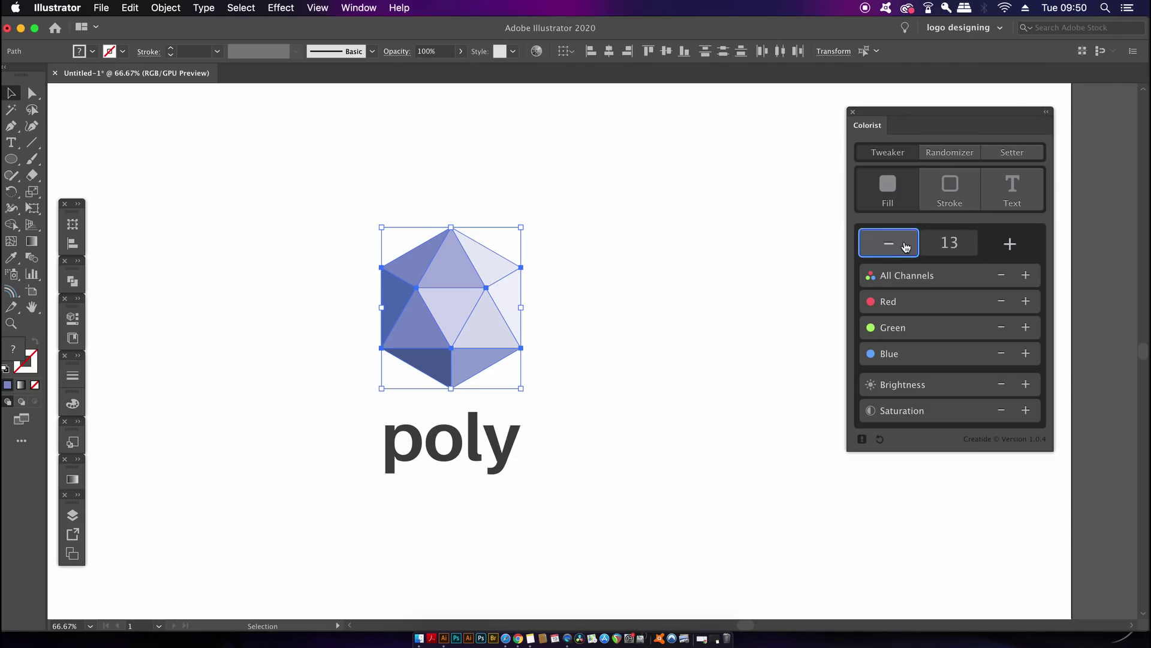
double_click(905, 246)
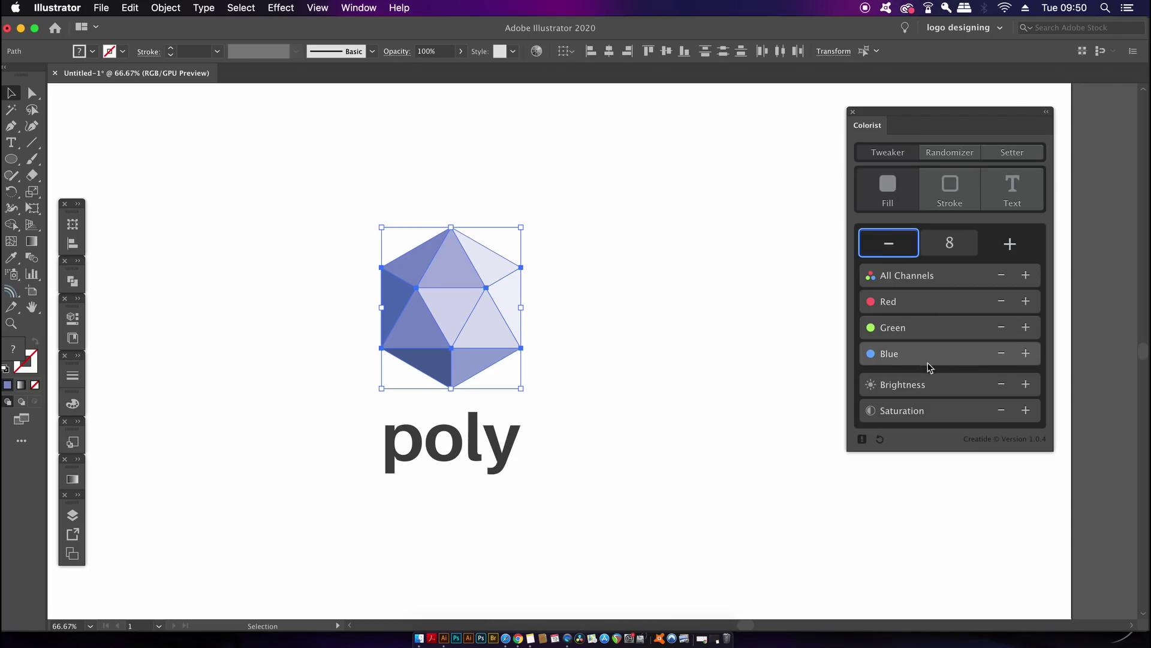
Add red to the facets twice, then darken and lighten them
click(1026, 302)
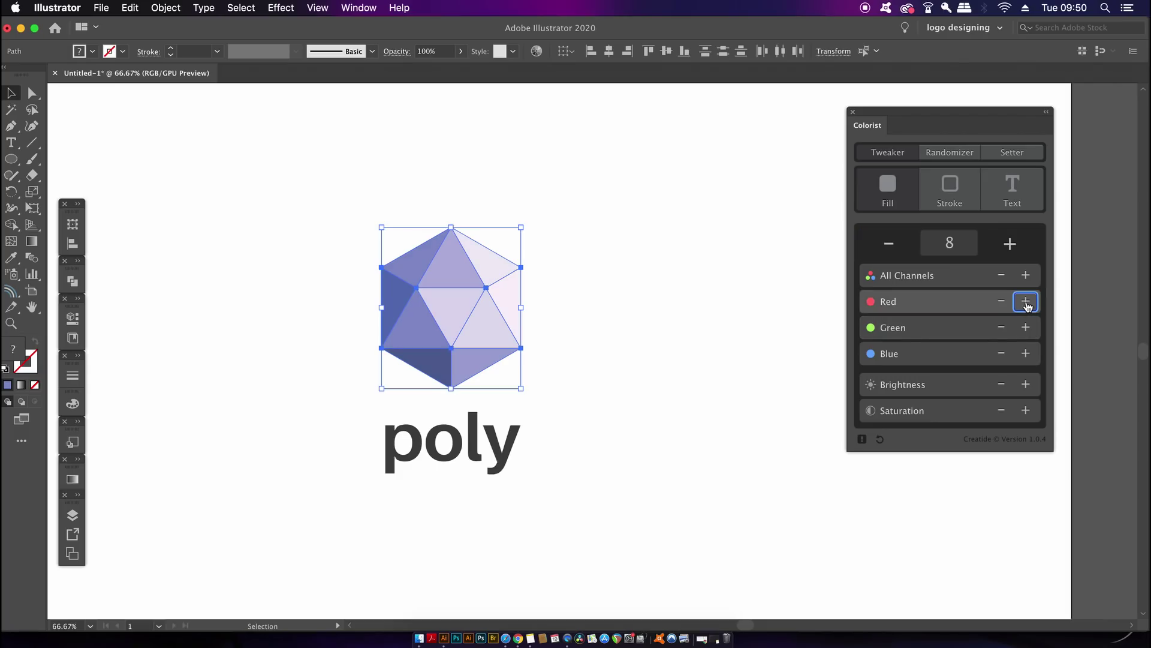
click(1026, 302)
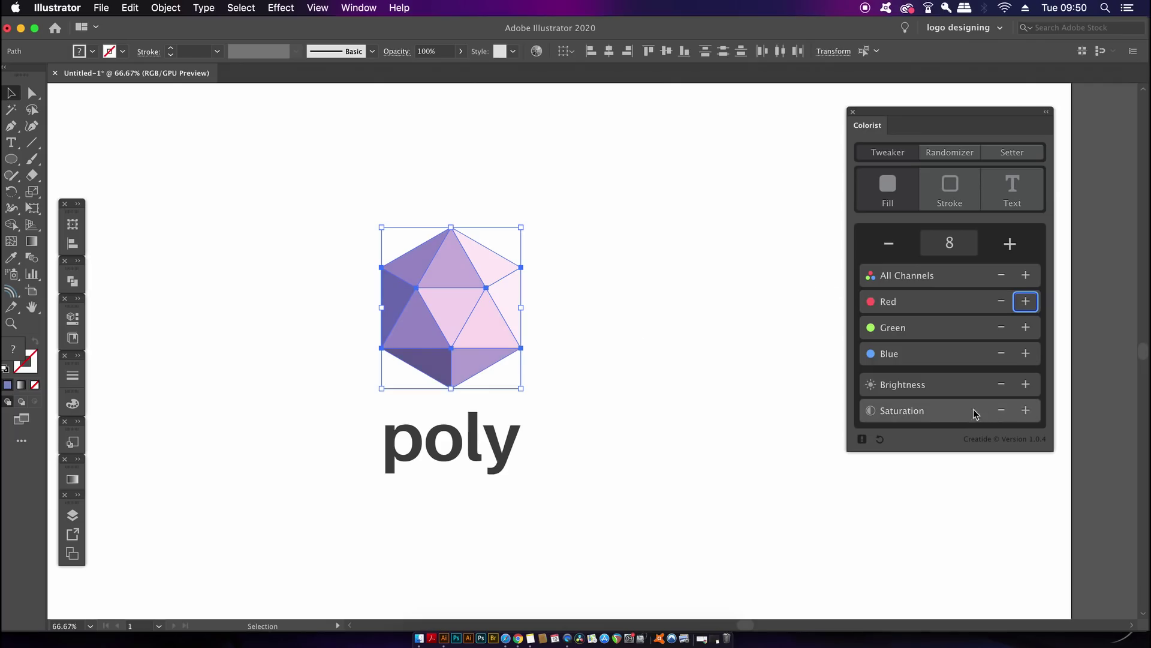
click(1001, 386)
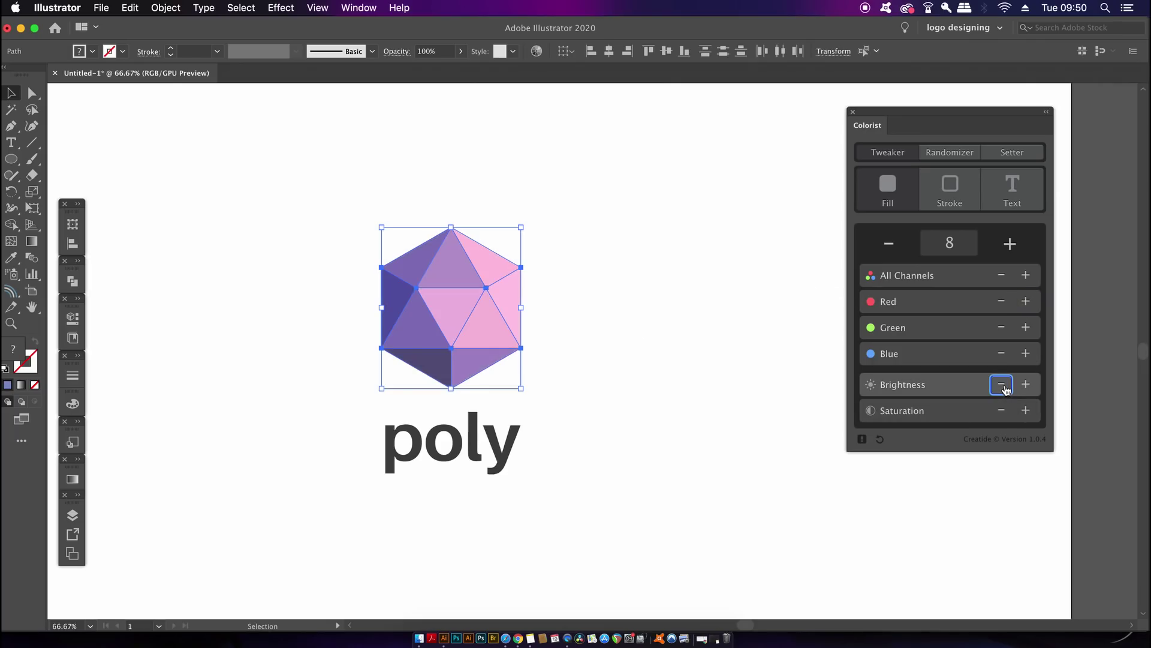
click(1026, 384)
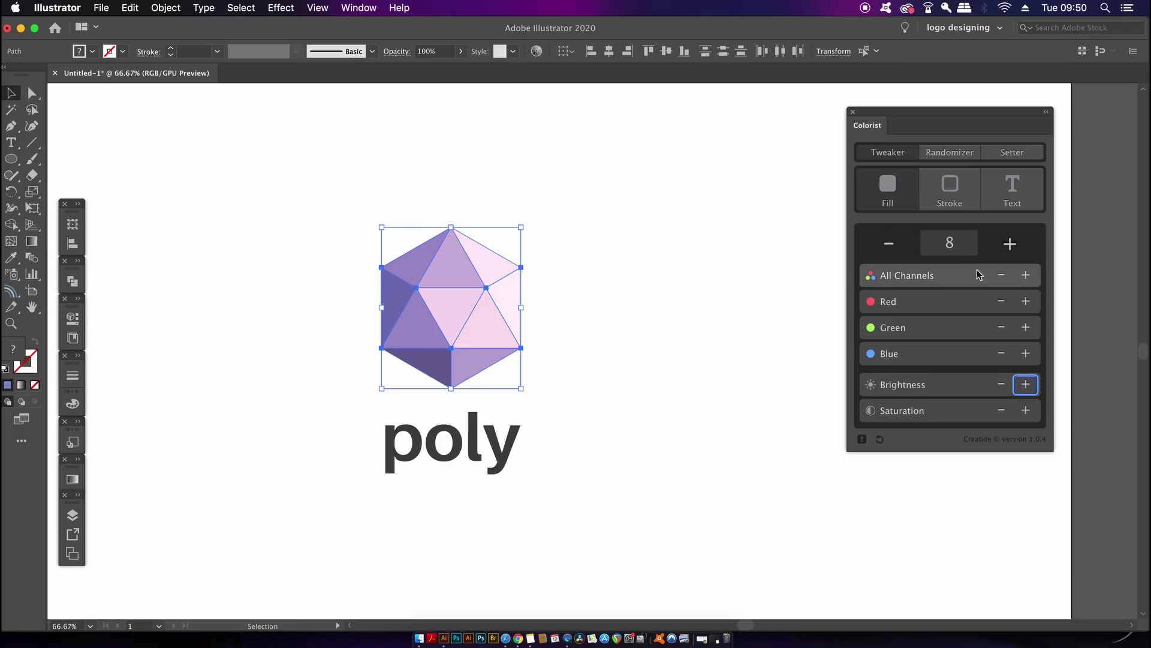
At step 2, tweak saturation, red, green and all channels for soft pink and mauve facets
click(934, 244)
text(2)
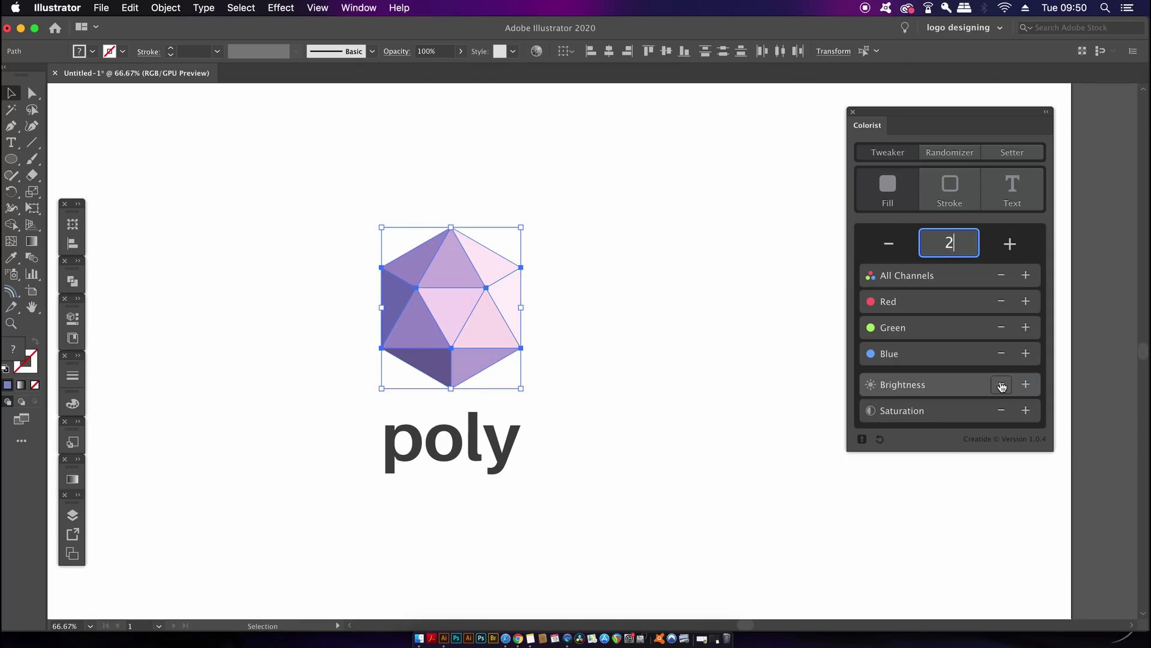
click(1001, 385)
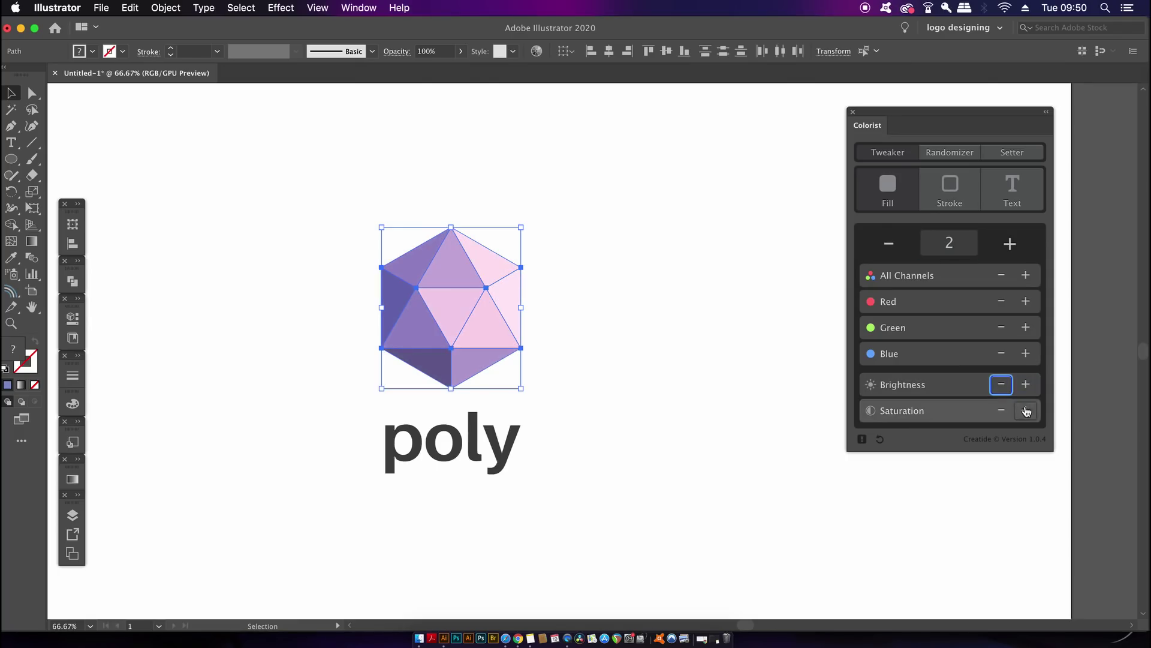
click(1026, 410)
click(1003, 387)
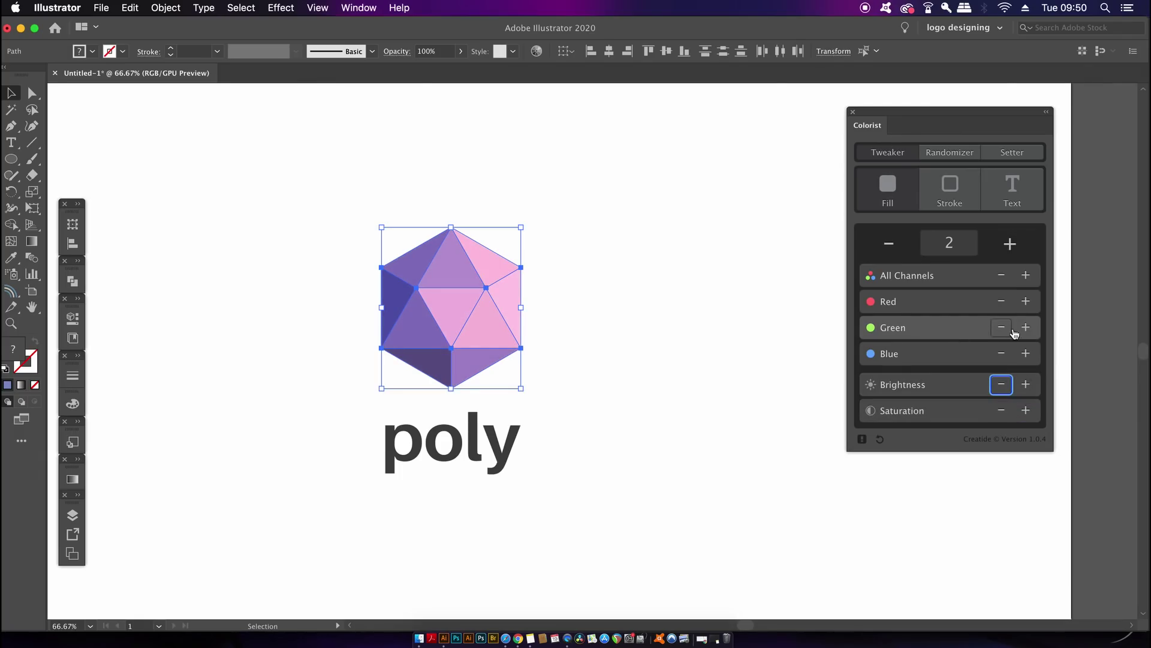
click(1026, 301)
click(1002, 328)
click(1026, 275)
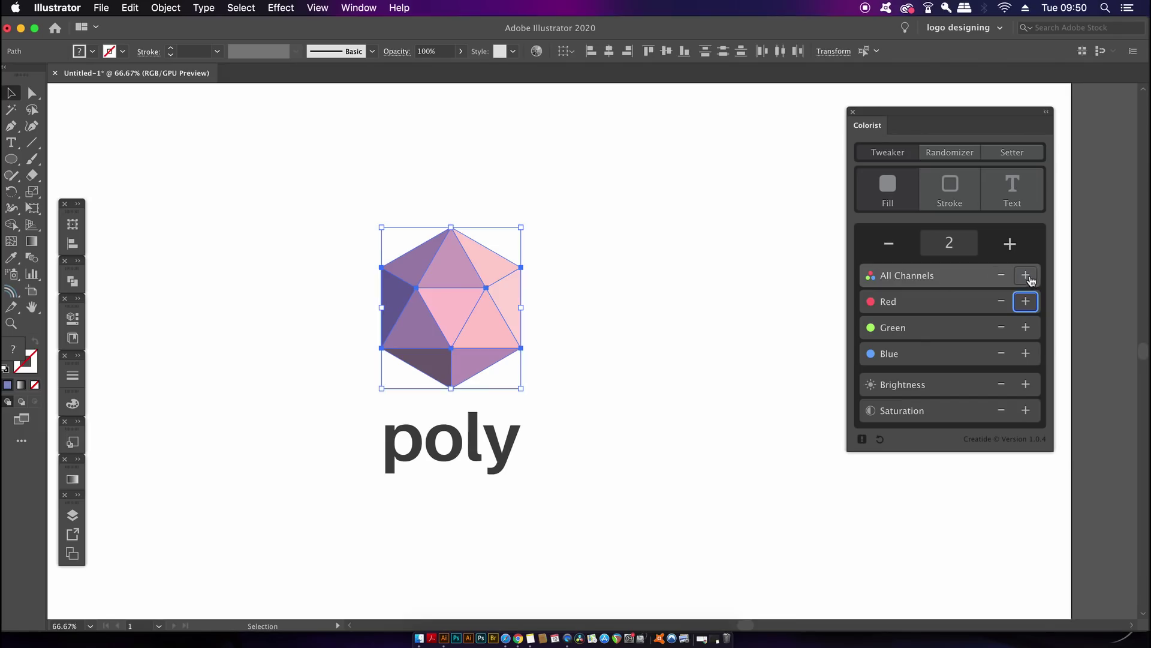
click(645, 289)
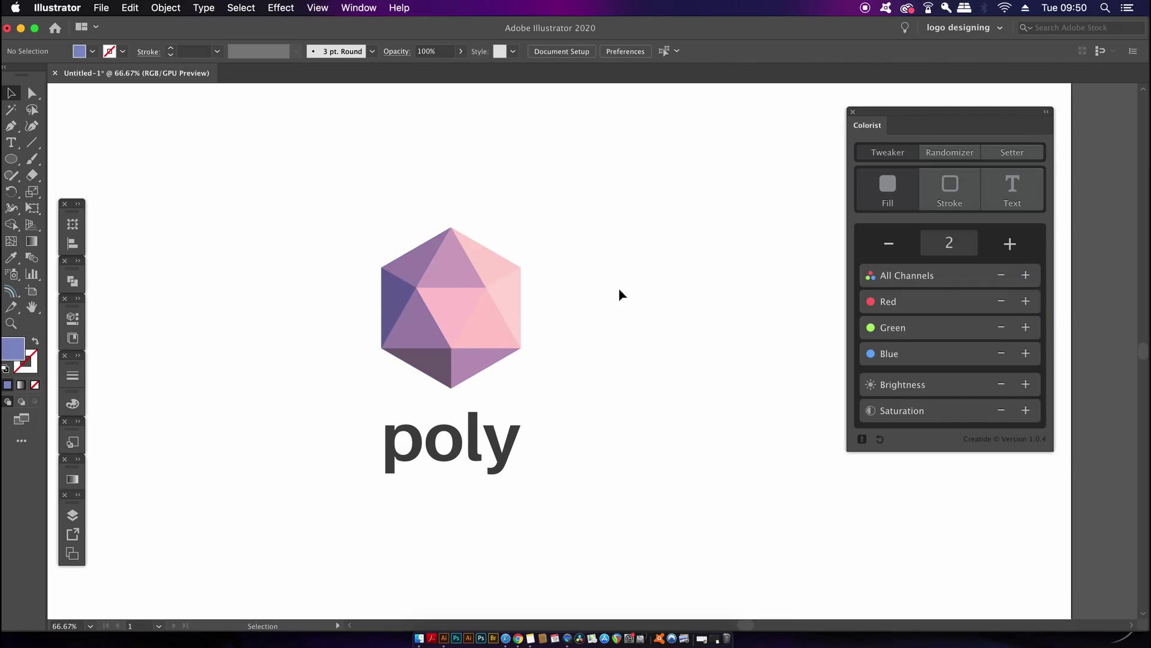
drag(222, 191, 585, 434)
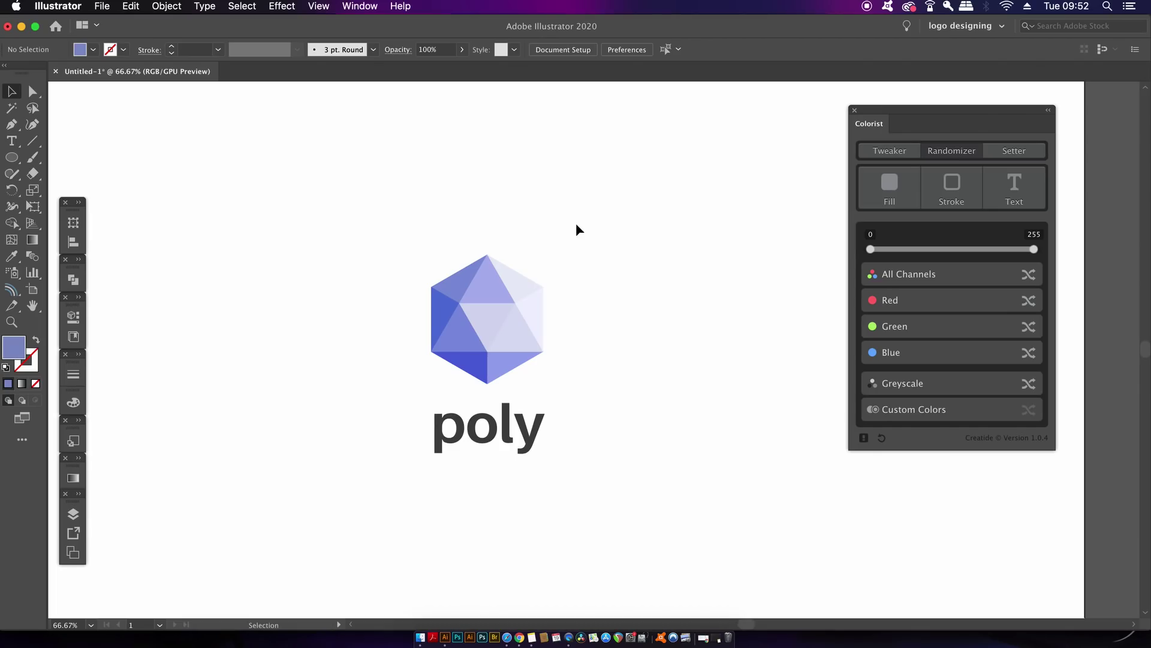
Shuffle the logo facets' blue channel repeatedly, narrowing the random range to about 228–255
drag(369, 207, 600, 447)
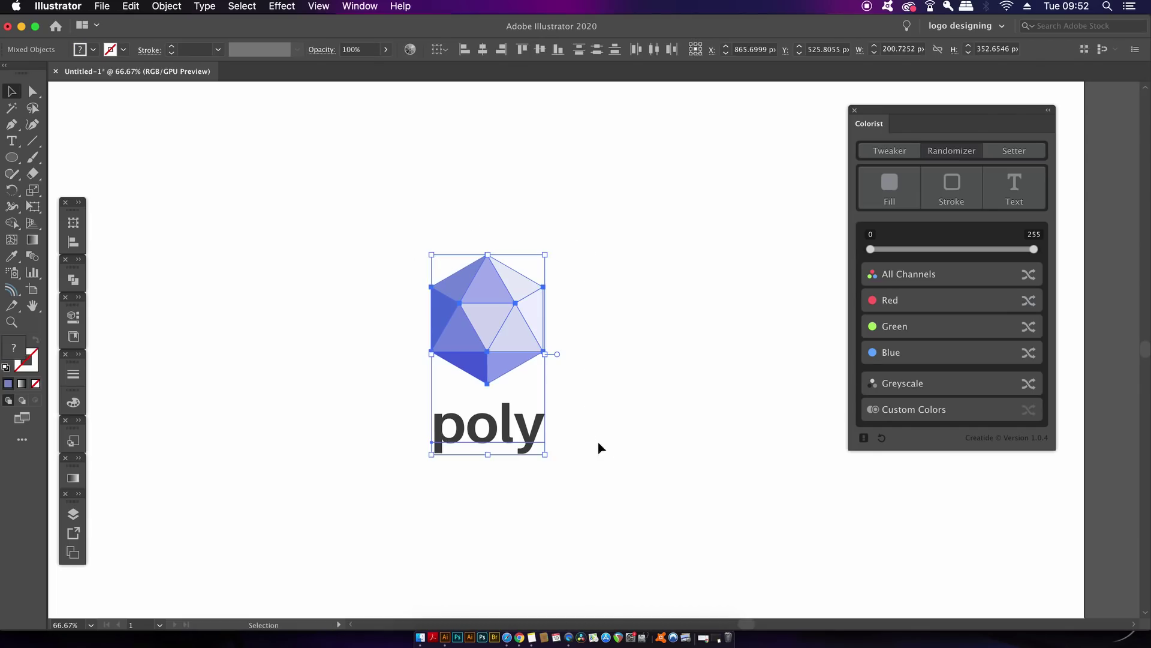
drag(871, 250, 989, 260)
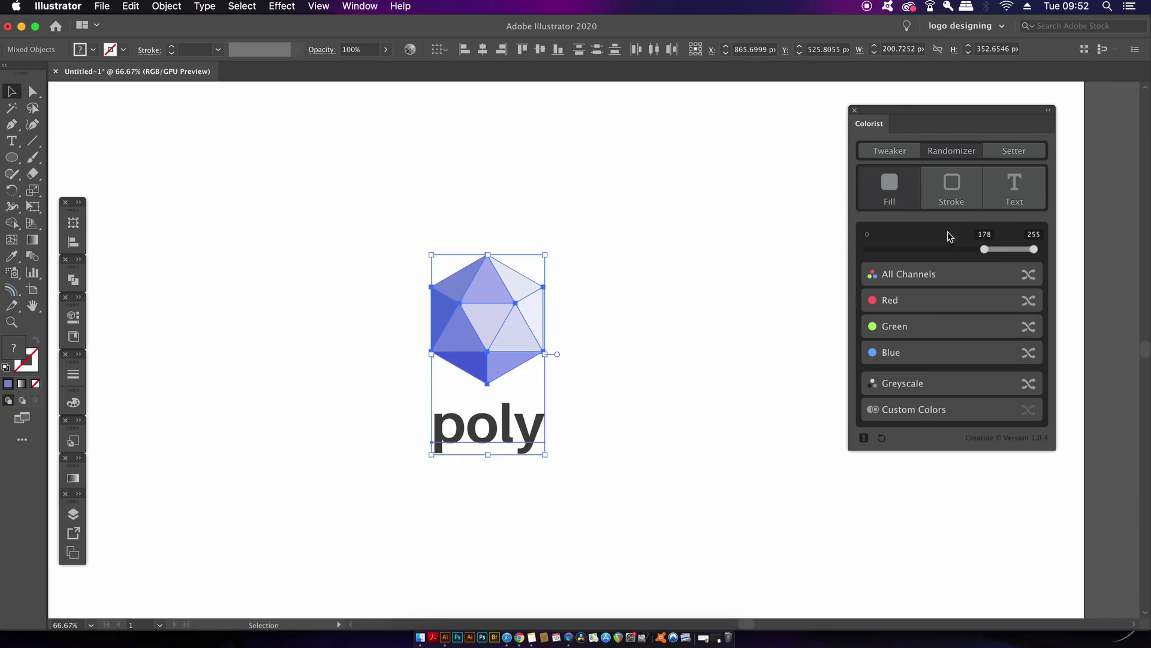
click(1029, 354)
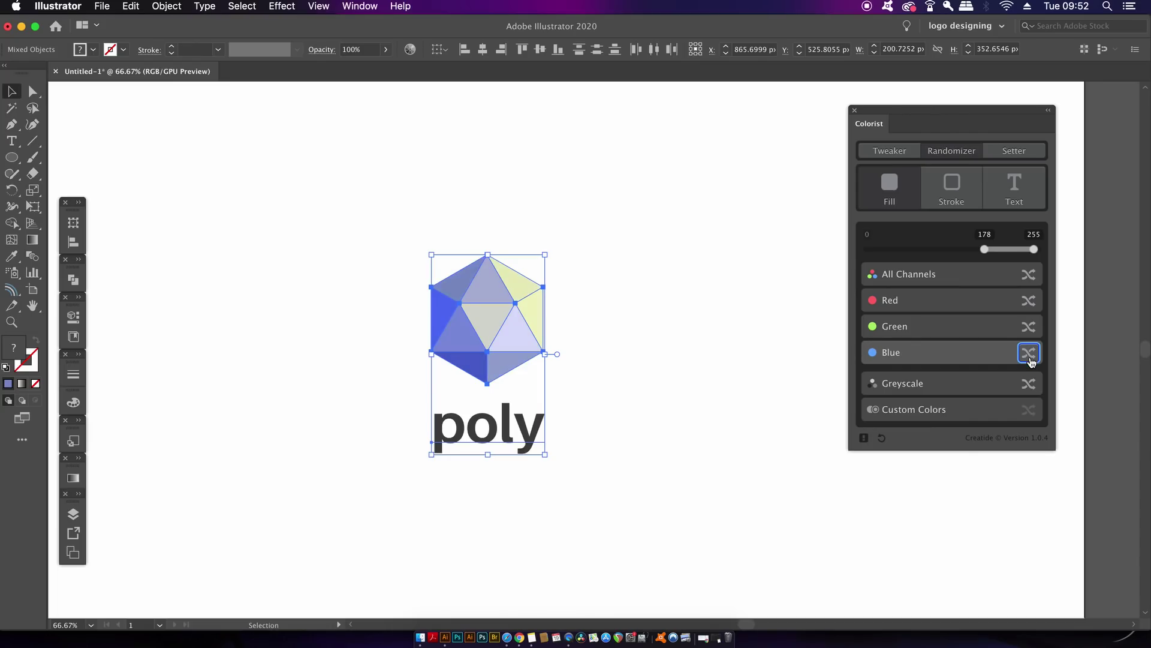
click(1029, 354)
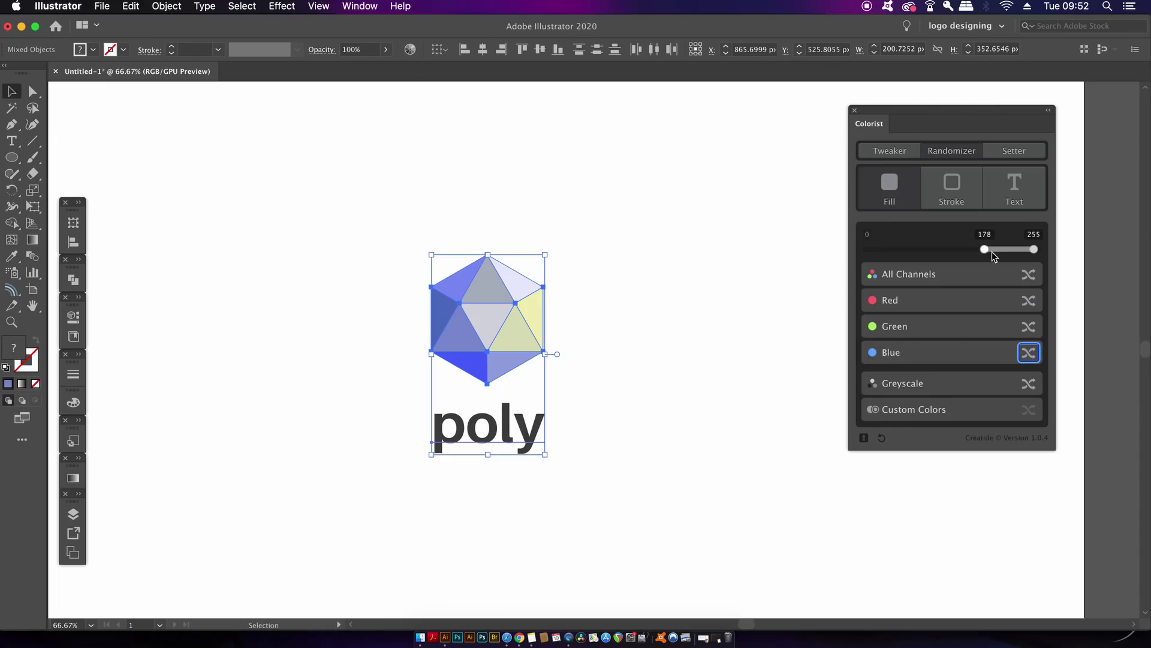
drag(984, 250, 1022, 252)
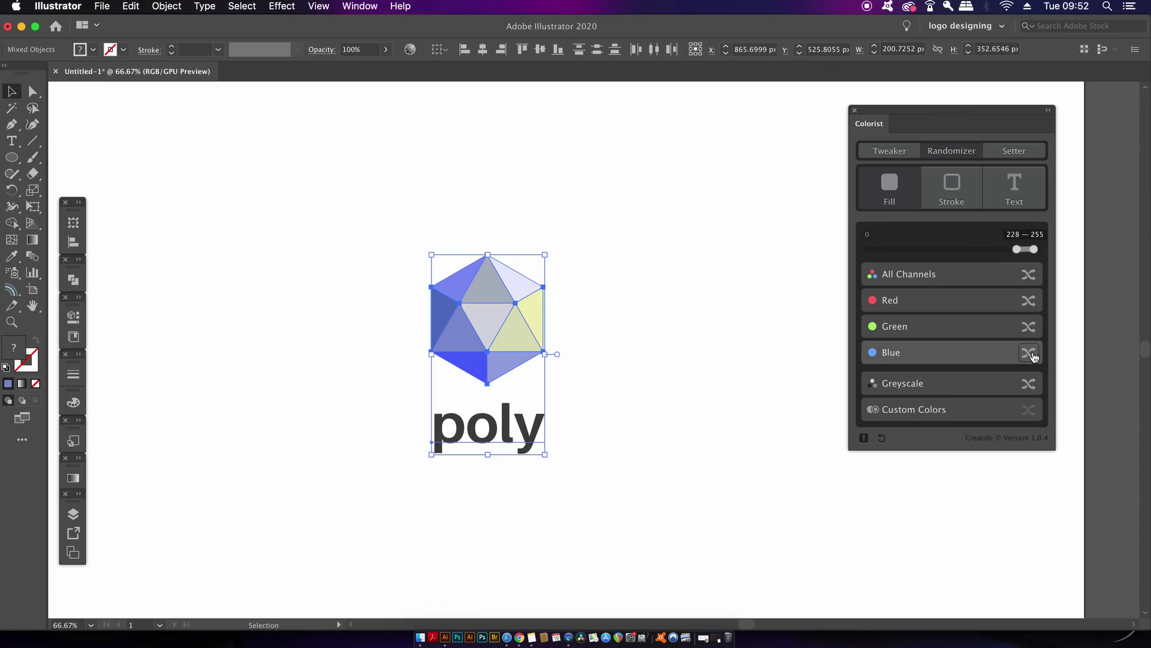
click(1029, 353)
click(1029, 354)
click(1029, 354)
click(1029, 354)
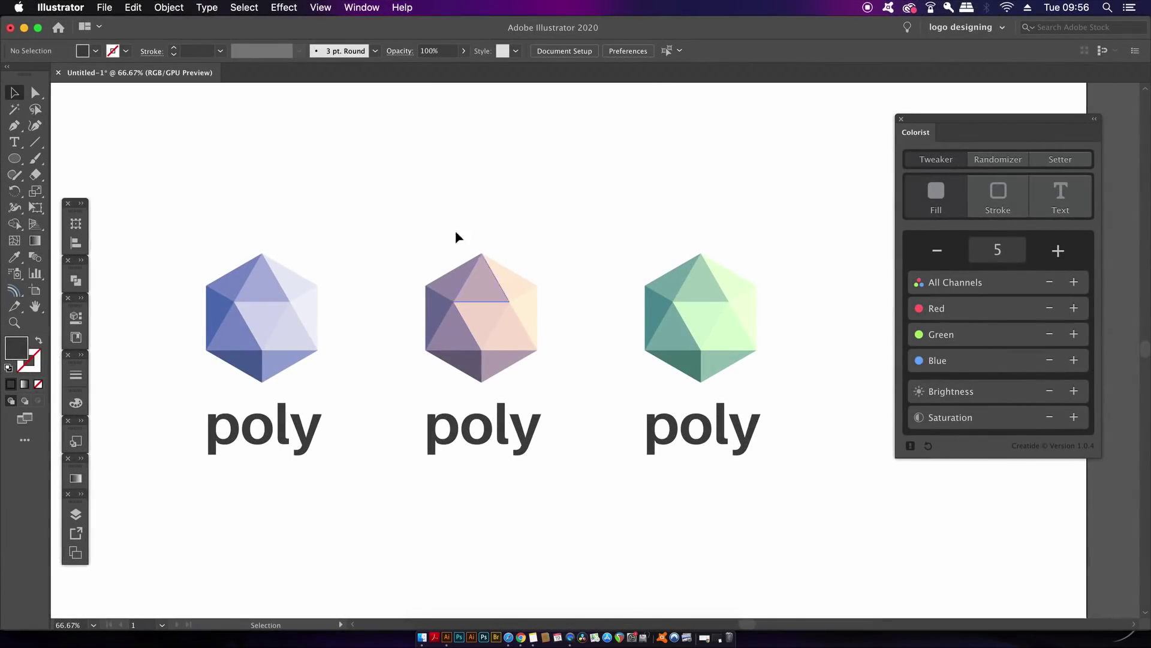
Sample the middle and left hexagons' colours into Colorist Setter swatches
drag(424, 211, 540, 367)
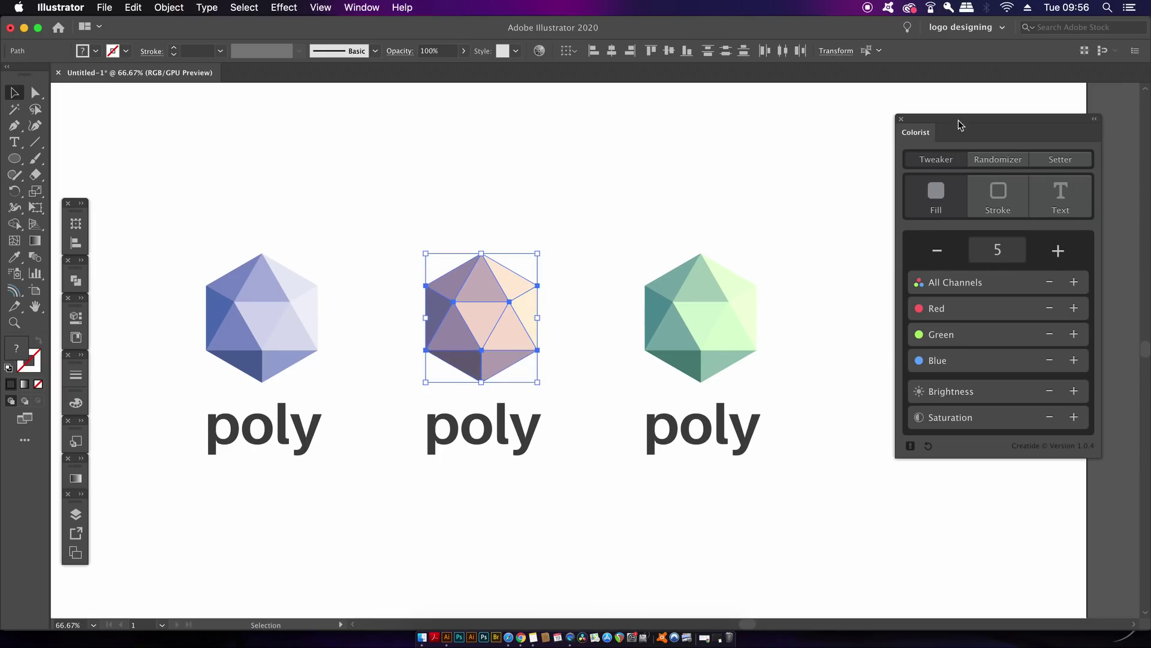
click(1069, 159)
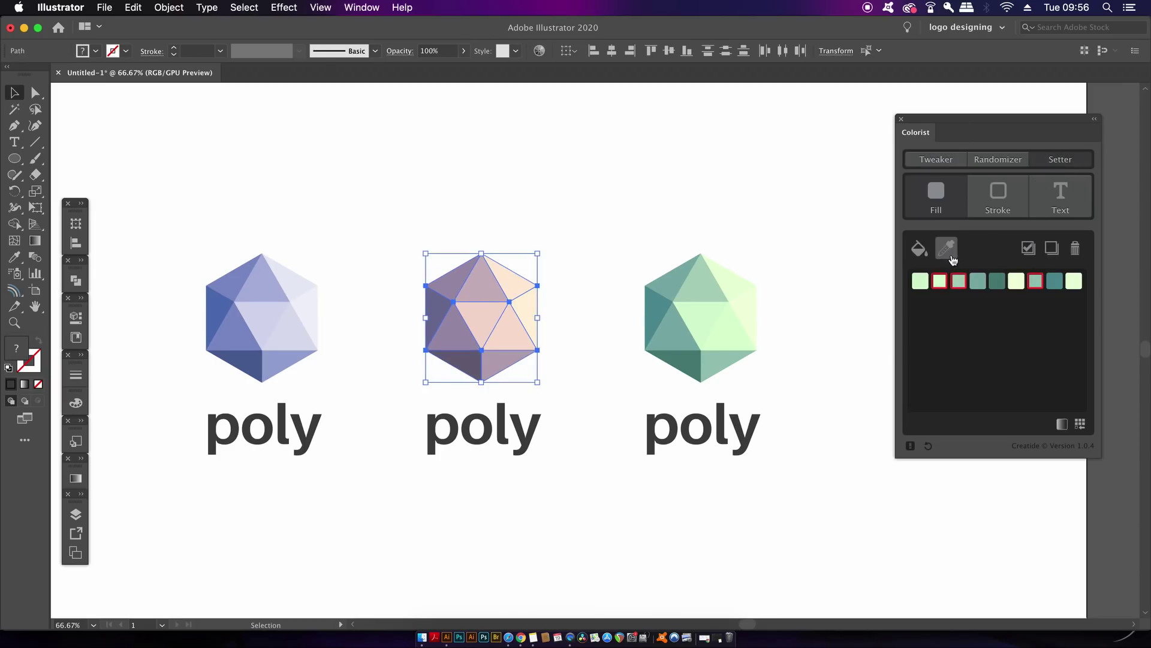
click(946, 248)
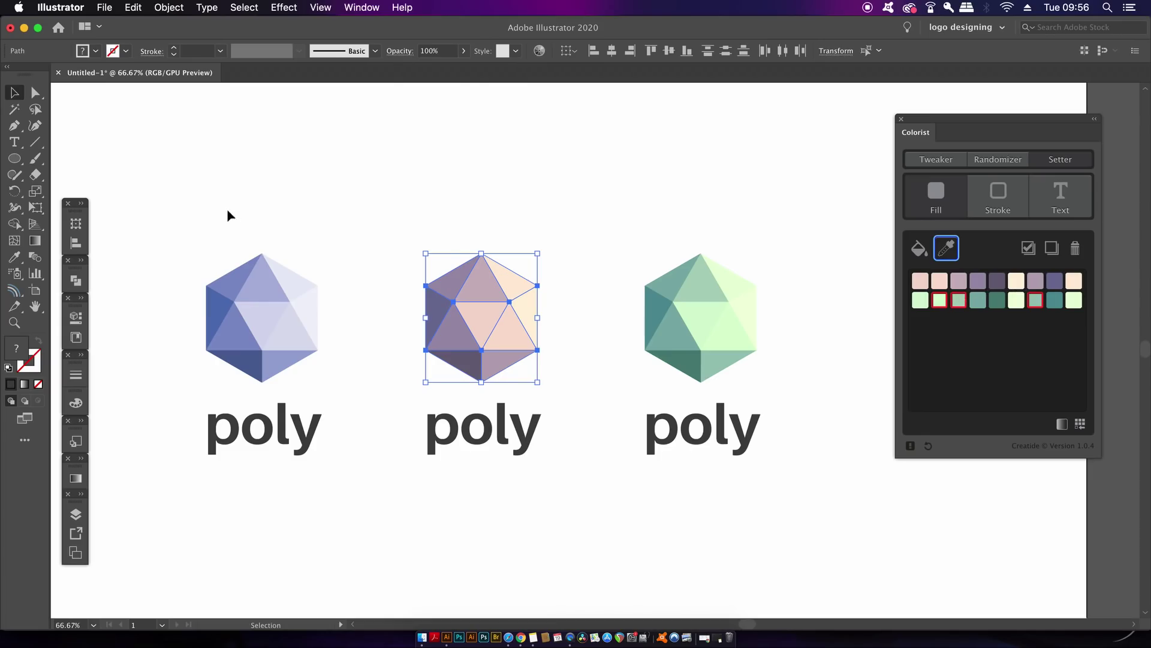
drag(188, 200, 313, 349)
drag(201, 172, 331, 383)
click(956, 256)
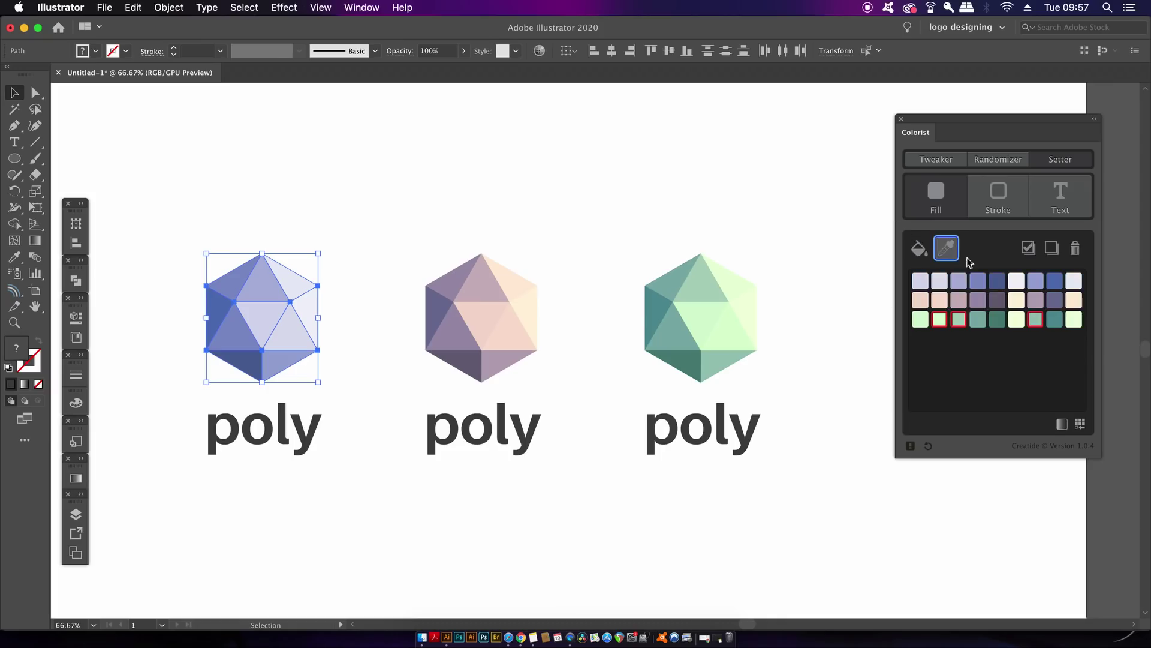
click(449, 180)
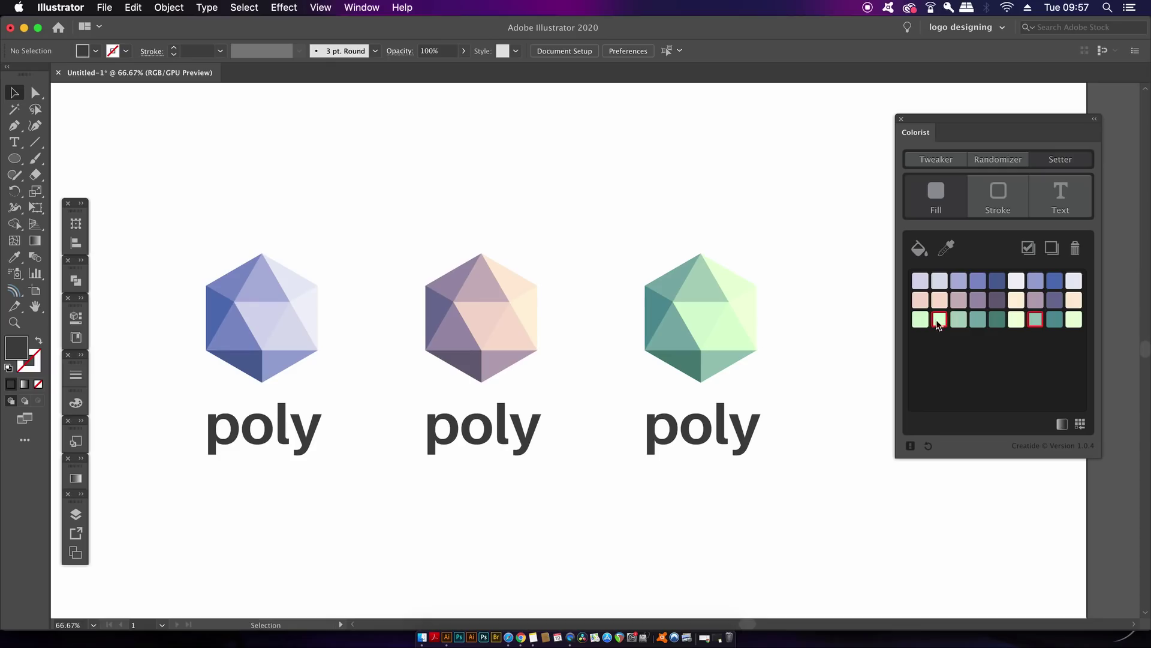
Fill the green hexagon's top-left triangle with a teal swatch
drag(1044, 331, 671, 295)
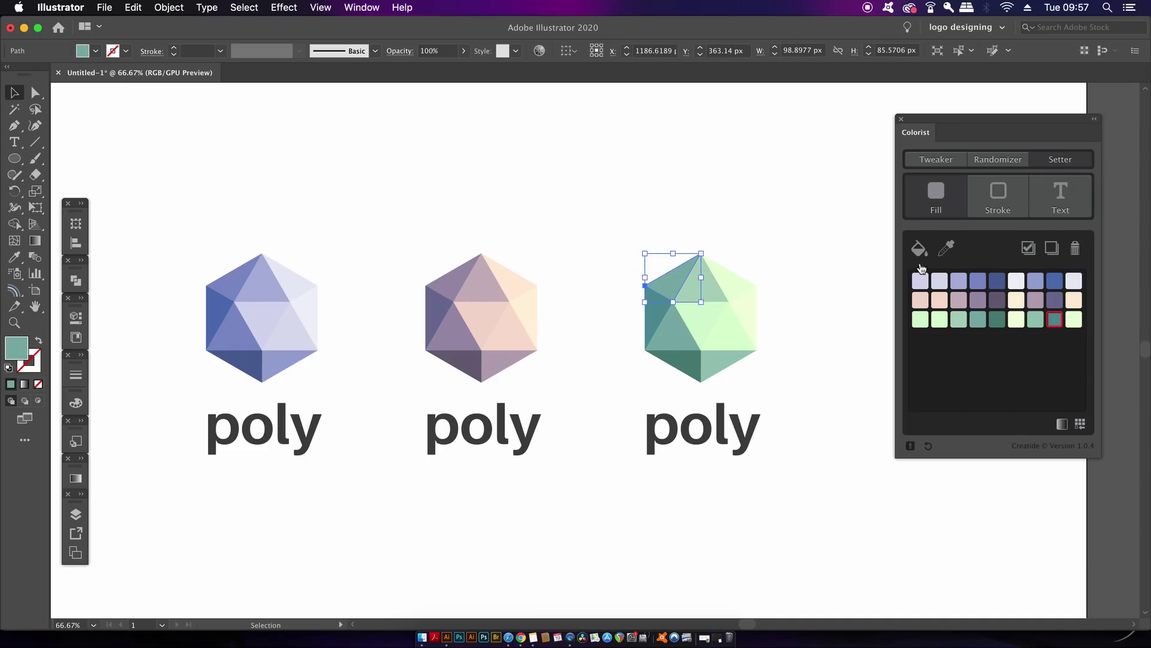
click(921, 253)
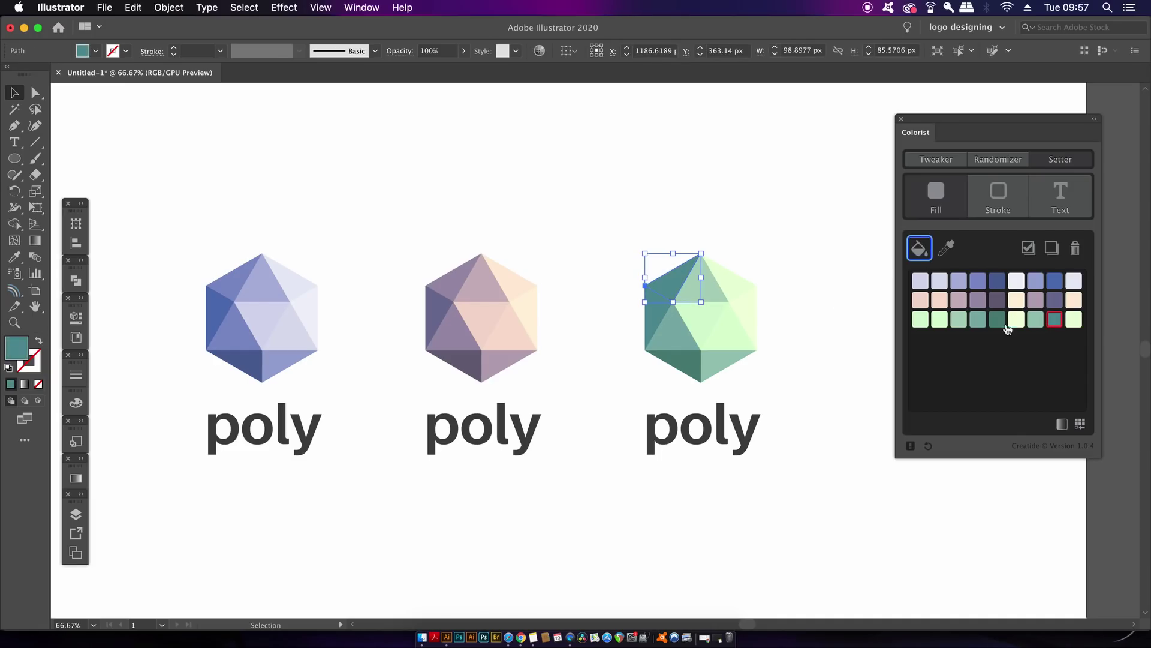
click(1036, 322)
click(978, 321)
click(926, 257)
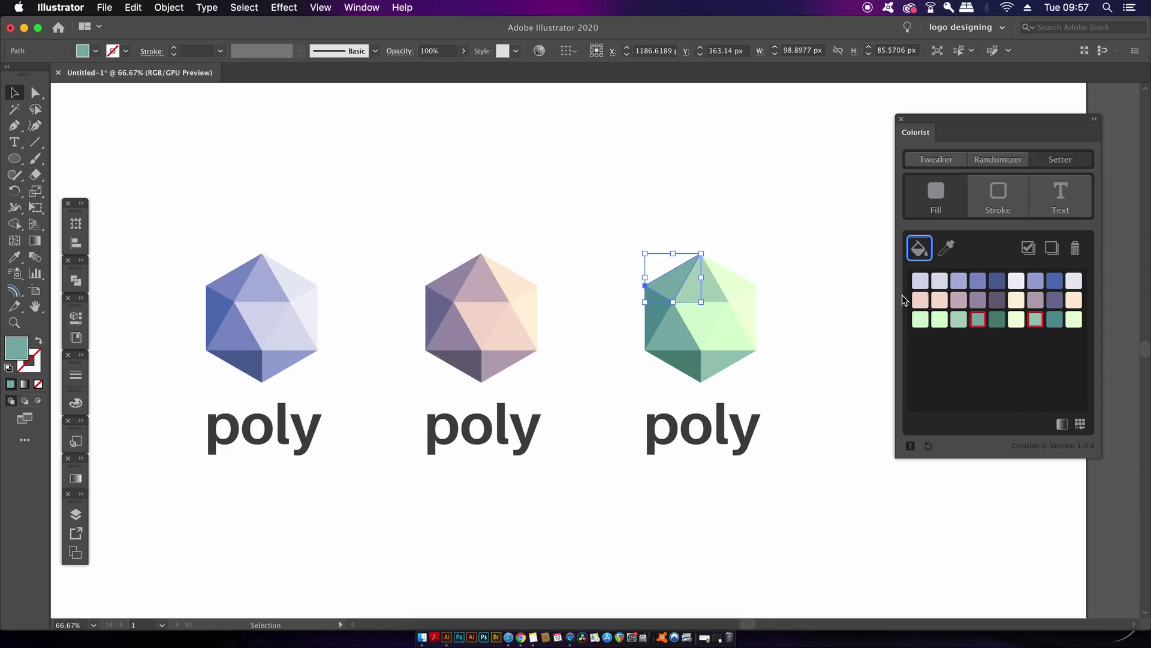
click(815, 310)
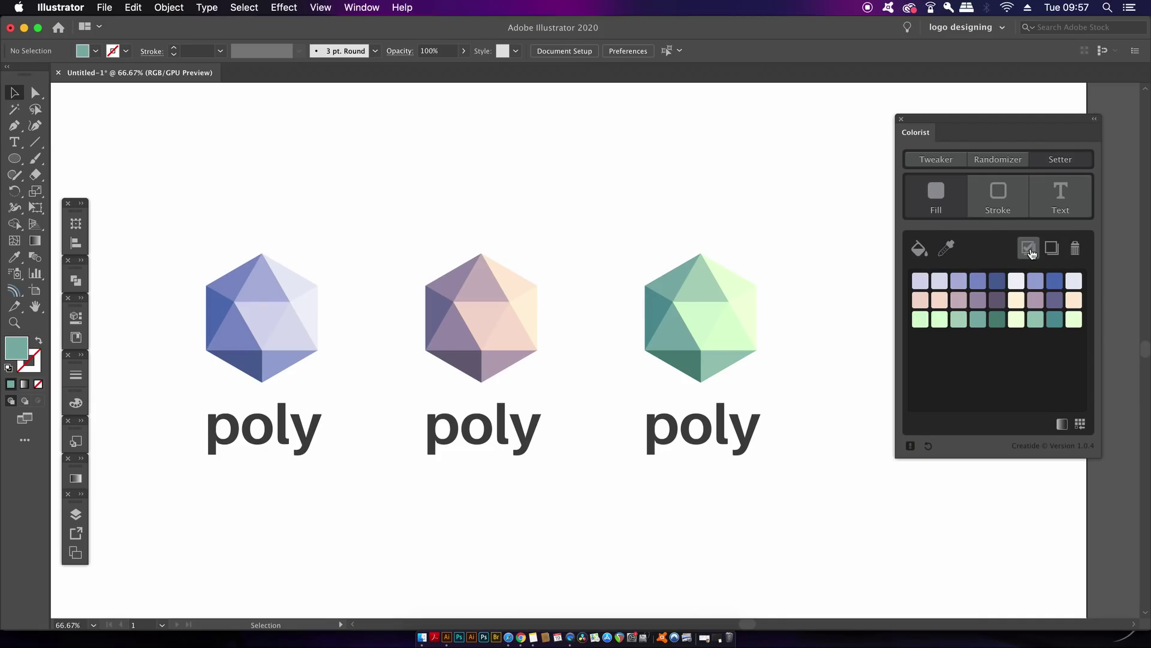
click(1029, 250)
click(1051, 247)
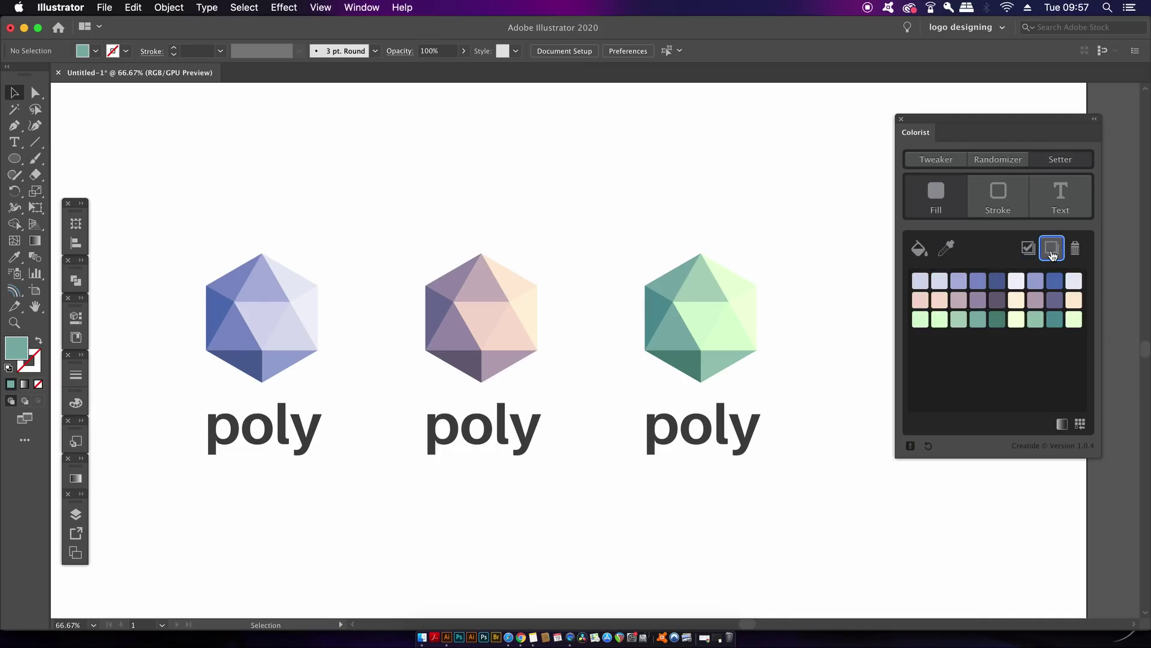
Fill the green logo's poly text with dark teal, then with the pale green swatch
drag(627, 207, 762, 473)
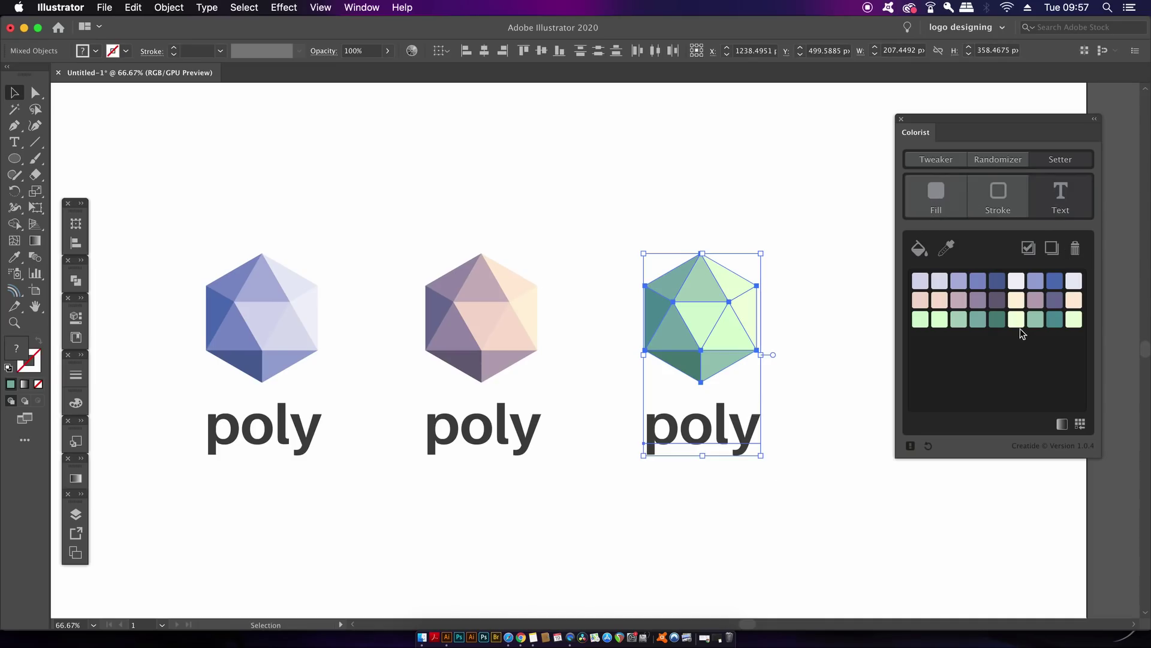
click(919, 248)
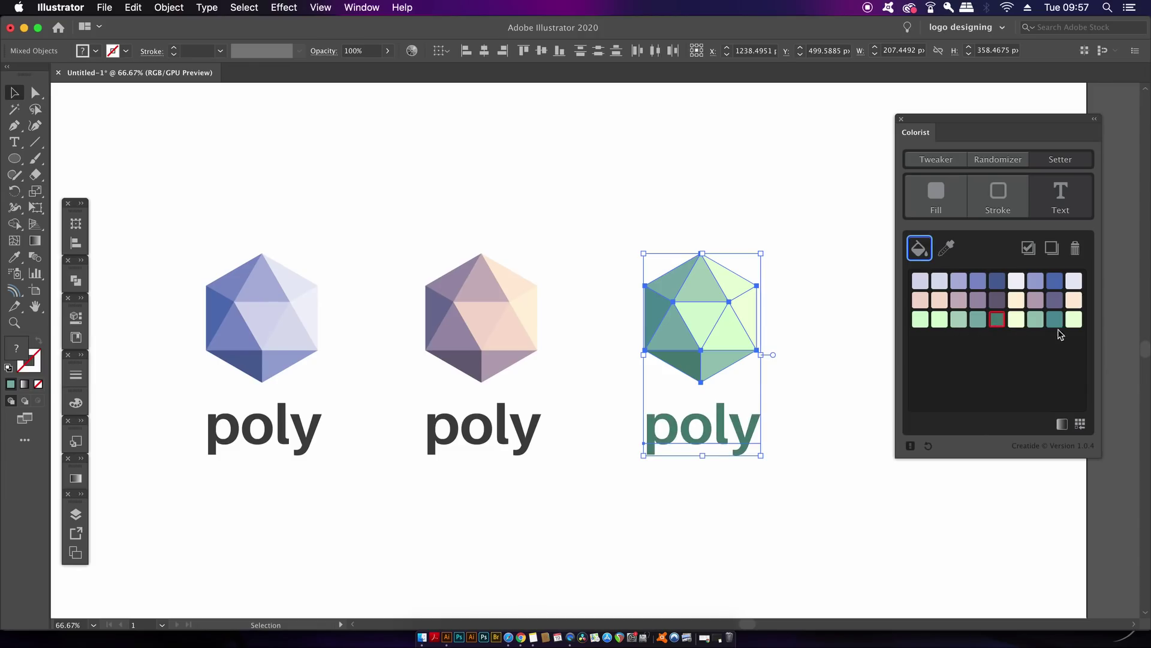
click(1073, 321)
click(919, 247)
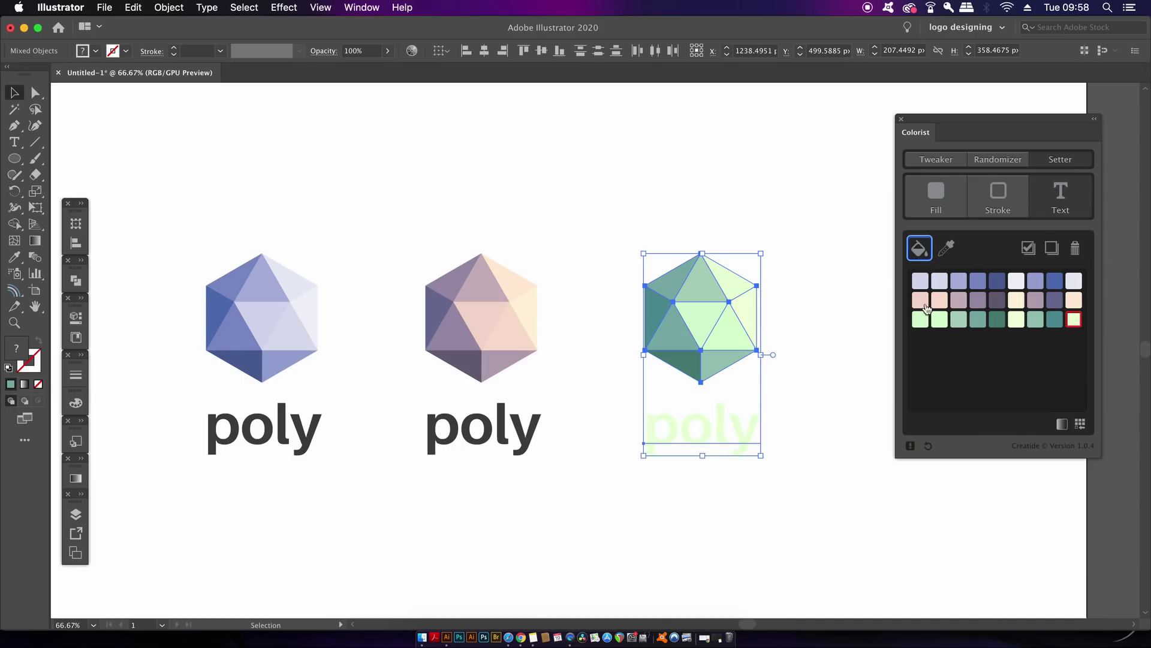
click(997, 319)
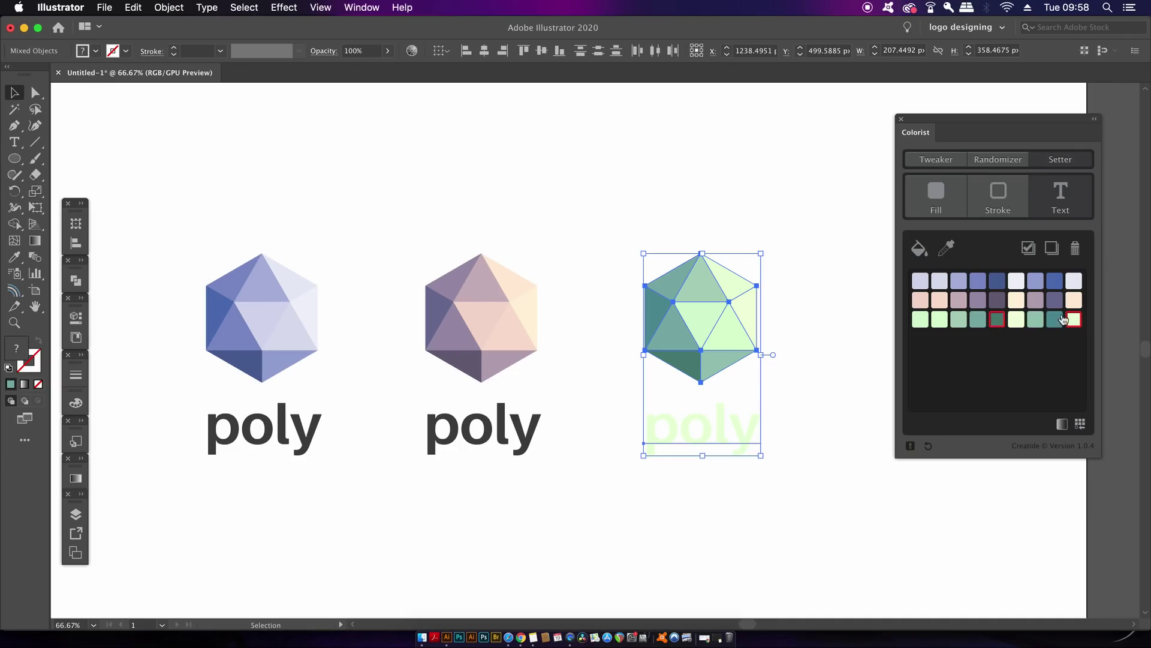